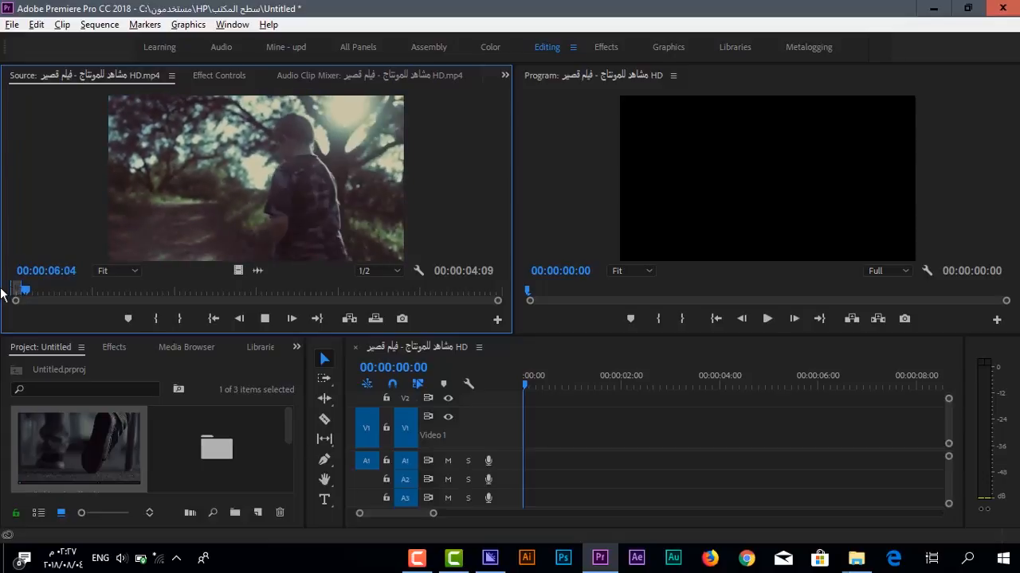
# Mark the shot of the boy walking, ending at 00:00:13:07, in the source clip and place only its video at the start of V1
pyautogui.press('i')
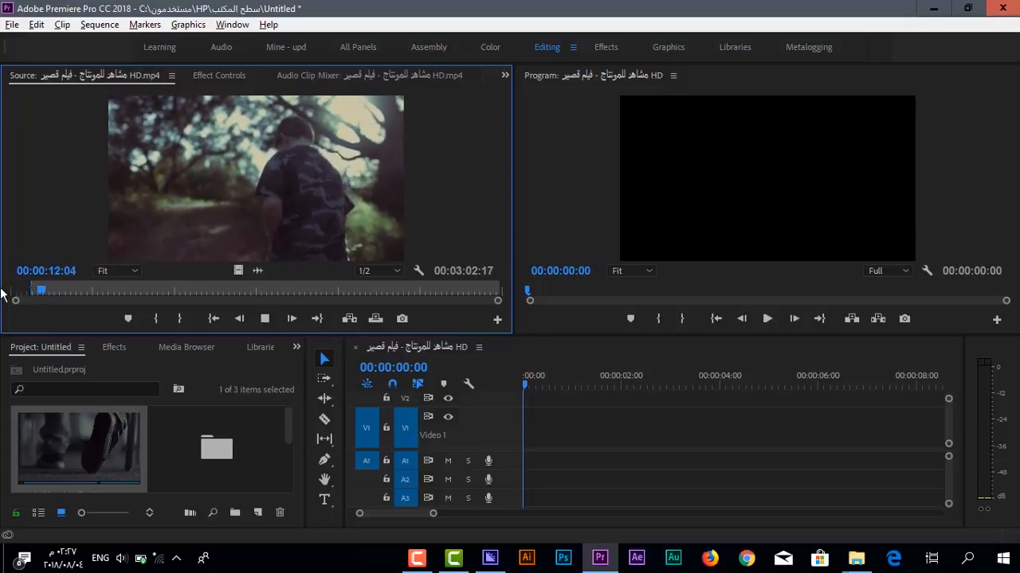
pyautogui.press('o')
pyautogui.press('space')
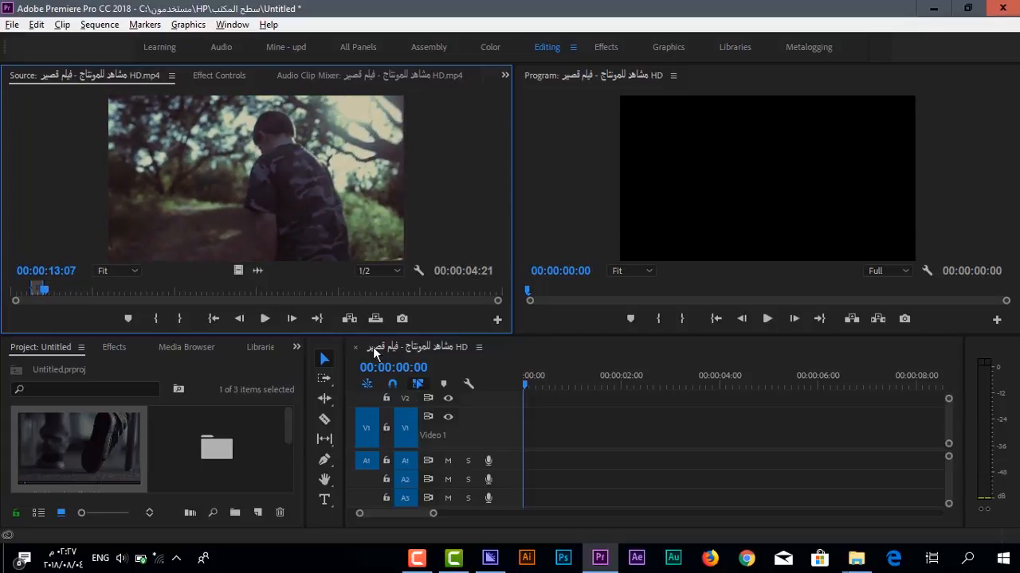
pyautogui.moveTo(239, 271); pyautogui.dragTo(591, 430)
# Show the first clip's Time Remapping speed line, lower the speed to 94%, and preview the result
pyautogui.scroll(3, 611, 423)
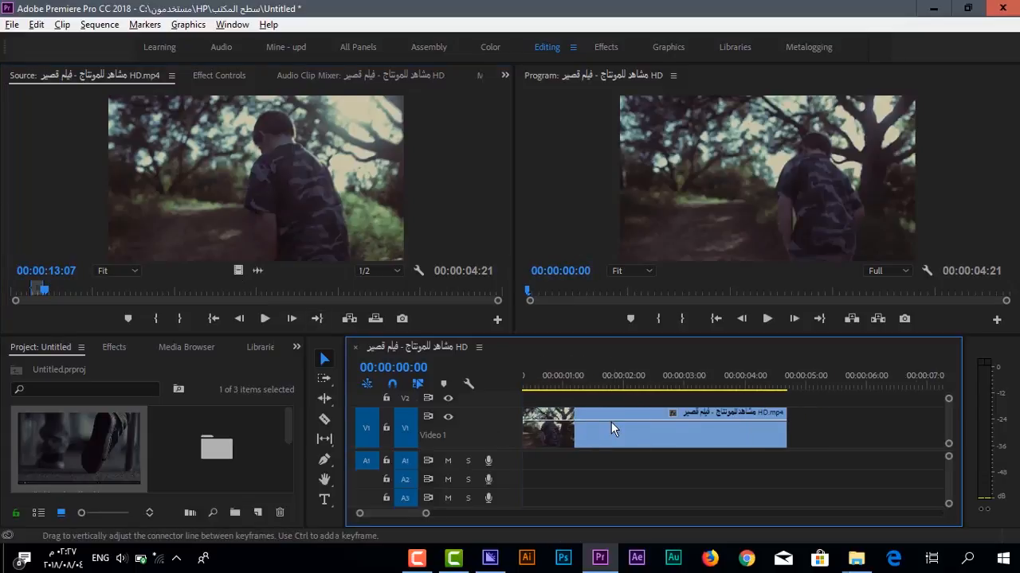
pyautogui.scroll(1, 593, 428)
pyautogui.rightClick(533, 414)
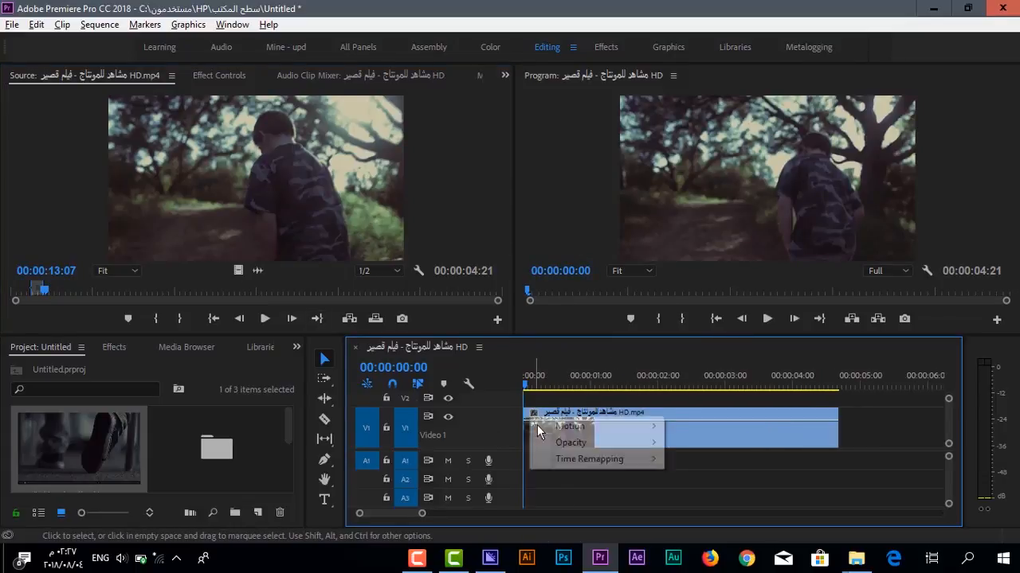
pyautogui.moveTo(652, 461)
pyautogui.click(476, 459)
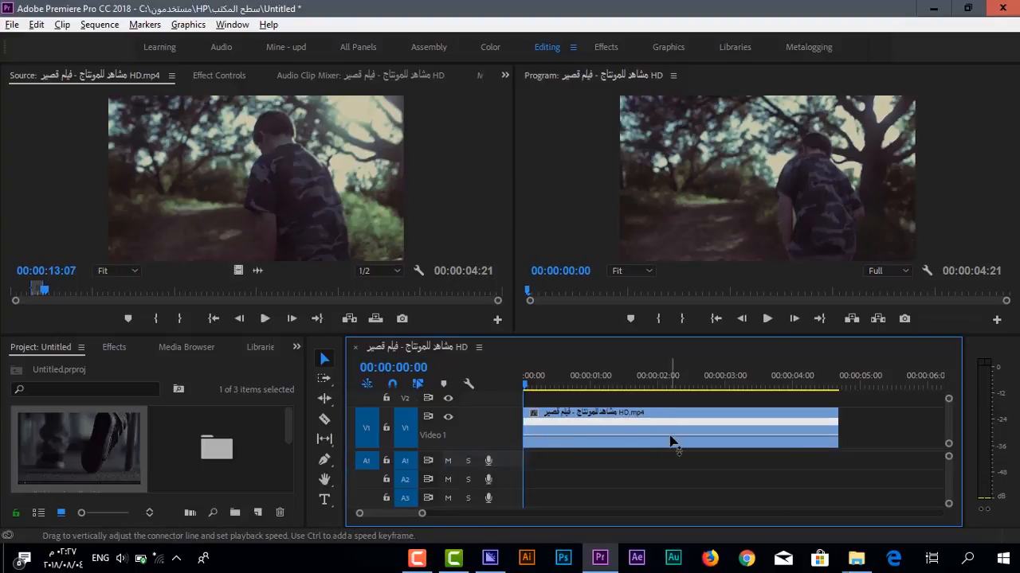
pyautogui.moveTo(681, 439); pyautogui.dragTo(681, 440)
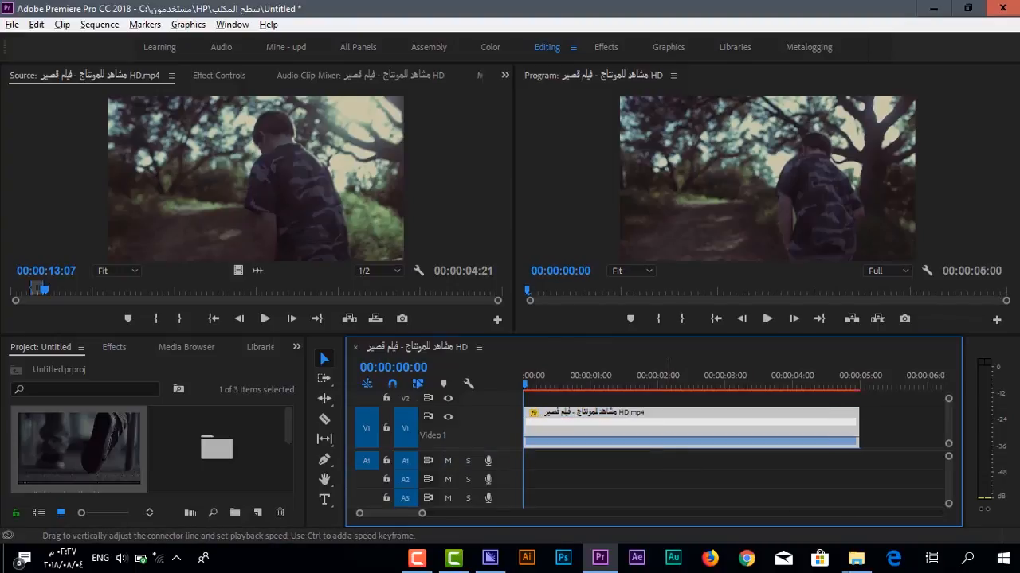
pyautogui.press('space')
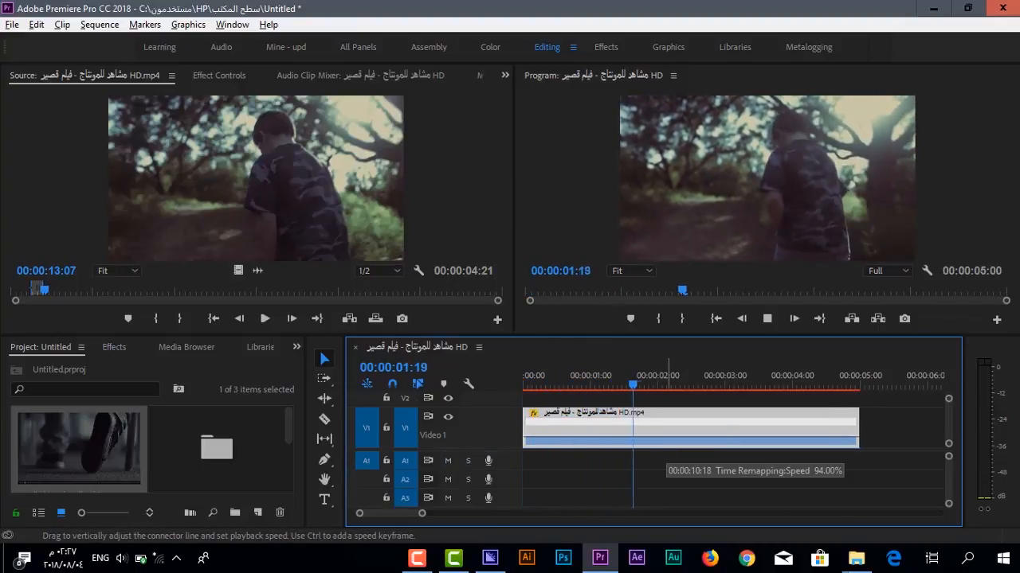
pyautogui.press('space')
# Mark the walking-legs shot from 00:00:17:07 to 00:00:20:28 in the source and place its video on V1 directly after the first clip
pyautogui.moveTo(52, 287); pyautogui.dragTo(53, 286)
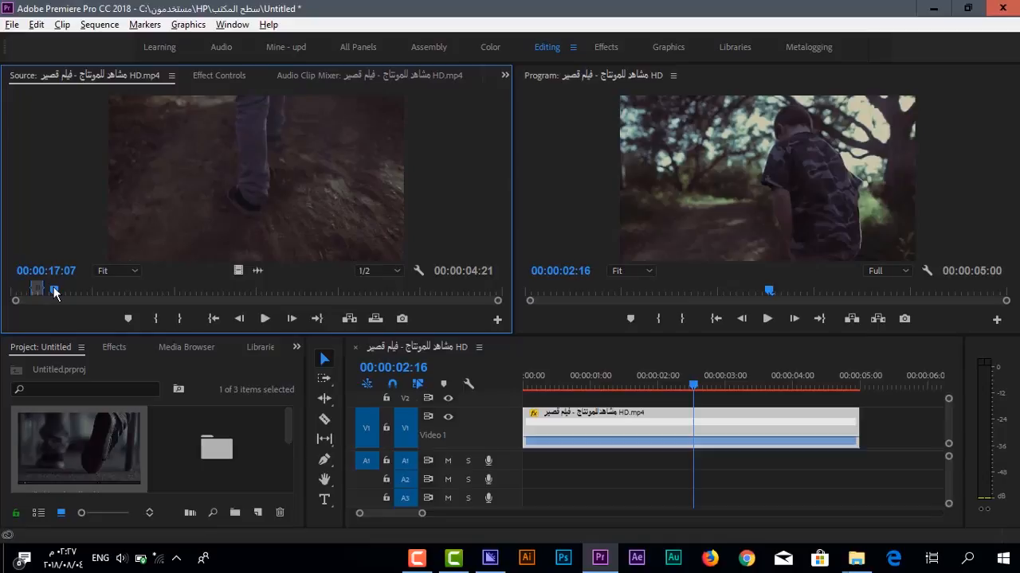
pyautogui.press('i')
pyautogui.press('space')
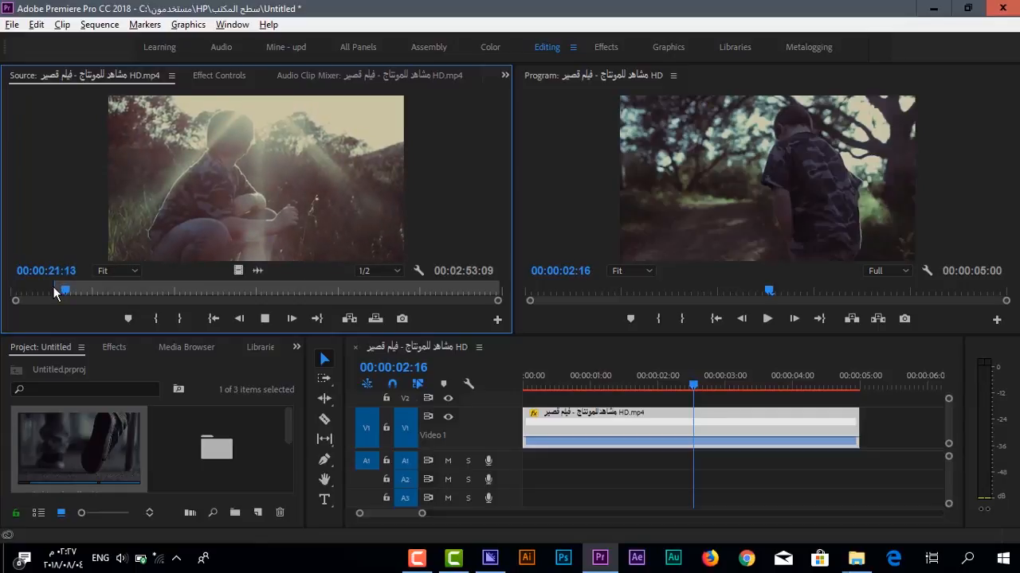
pyautogui.press('space')
pyautogui.press('j')
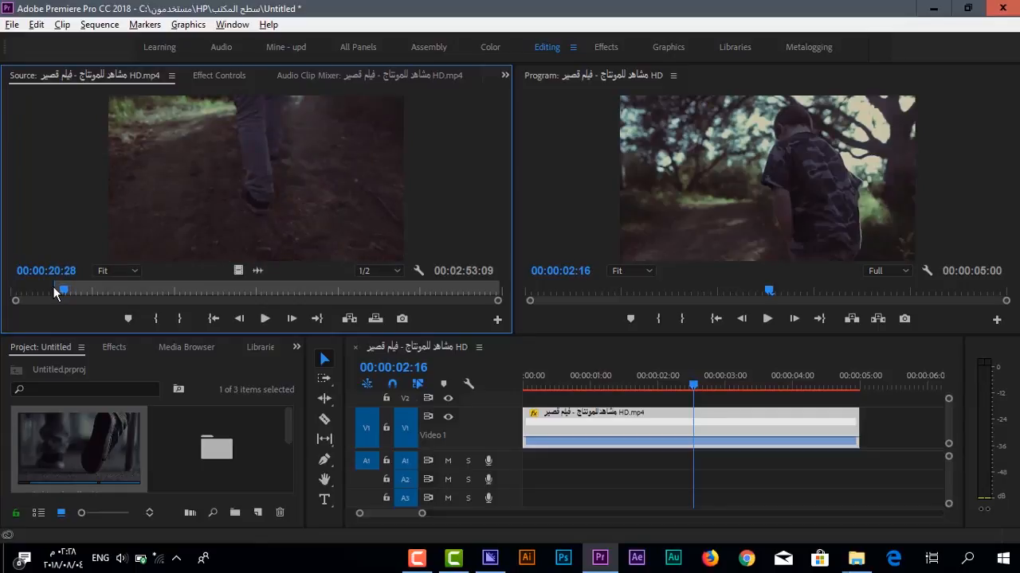
pyautogui.press('o')
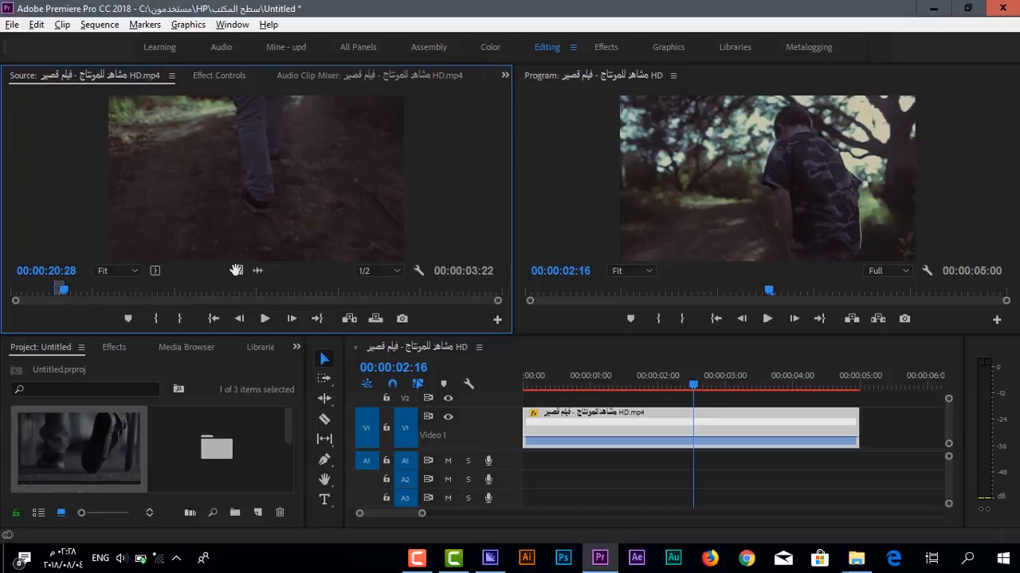
pyautogui.moveTo(236, 270); pyautogui.dragTo(878, 418)
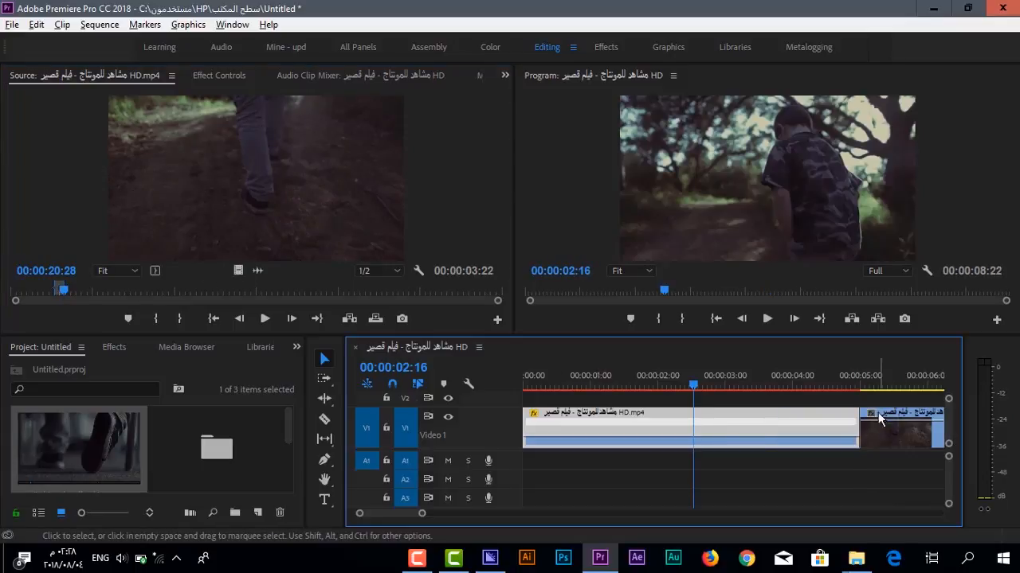
# Slow the second clip with Time Remapping speed to a duration of 00:00:04:24 and preview it
pyautogui.click(870, 412)
pyautogui.moveTo(892, 458)
pyautogui.click(857, 459)
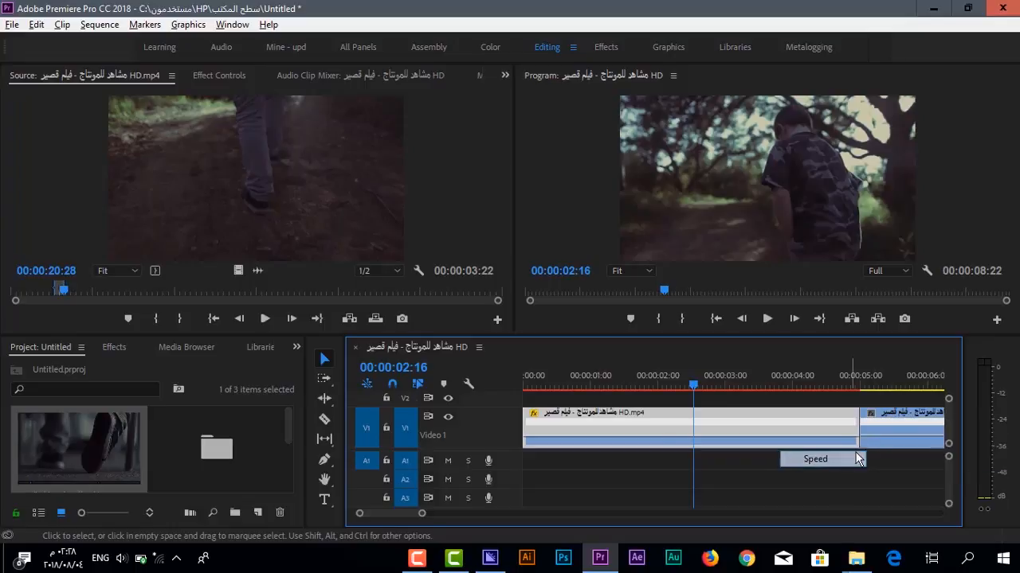
pyautogui.scroll(-5, 876, 439)
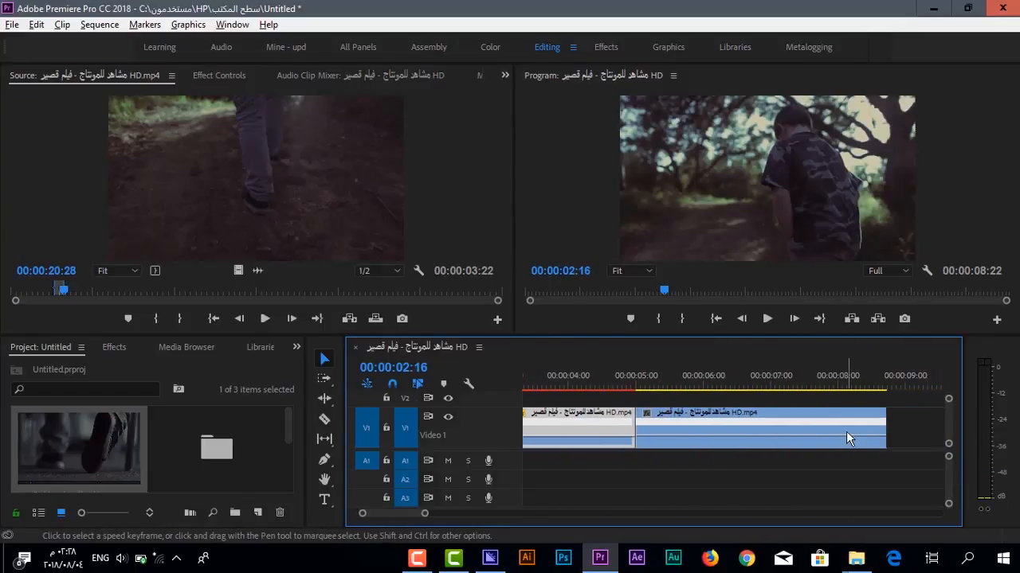
pyautogui.click(849, 437)
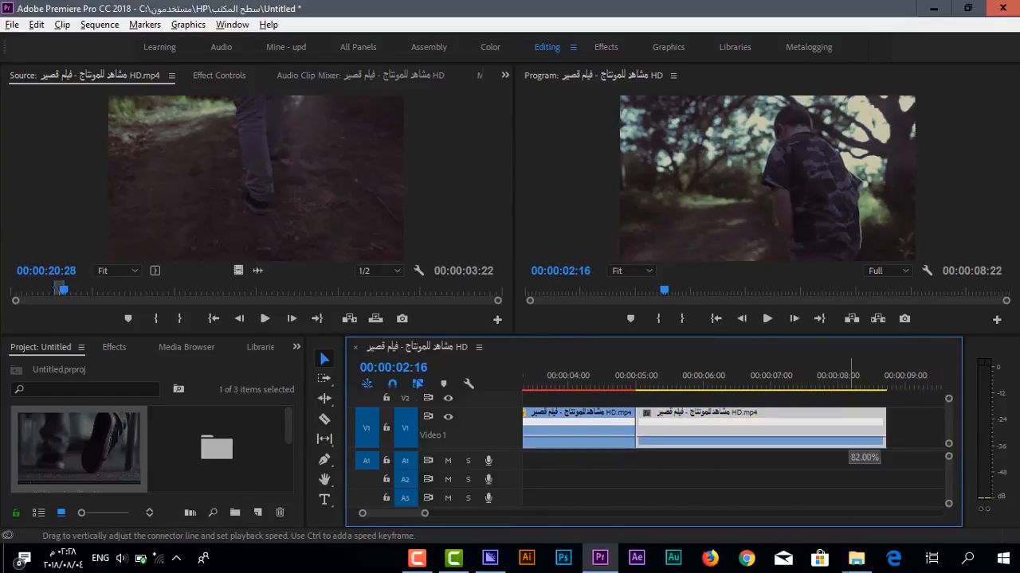
pyautogui.moveTo(851, 439); pyautogui.dragTo(851, 442)
pyautogui.scroll(-5, 851, 435)
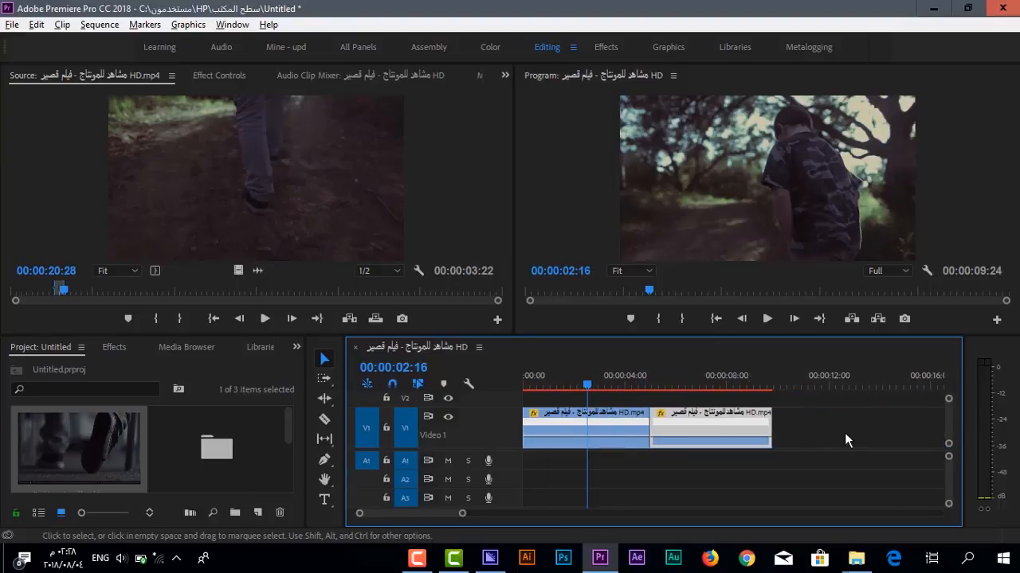
pyautogui.press('space')
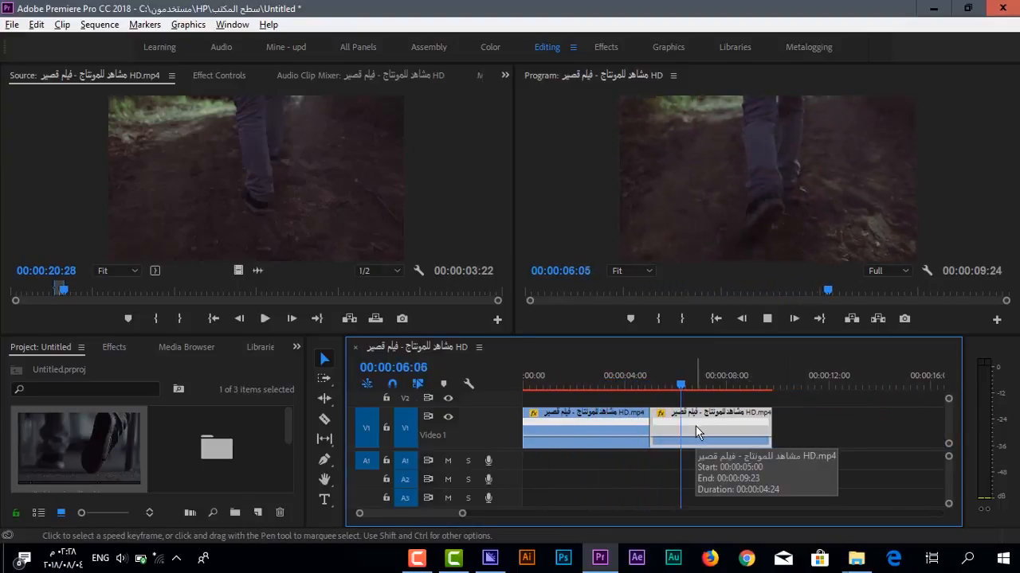
pyautogui.press('space')
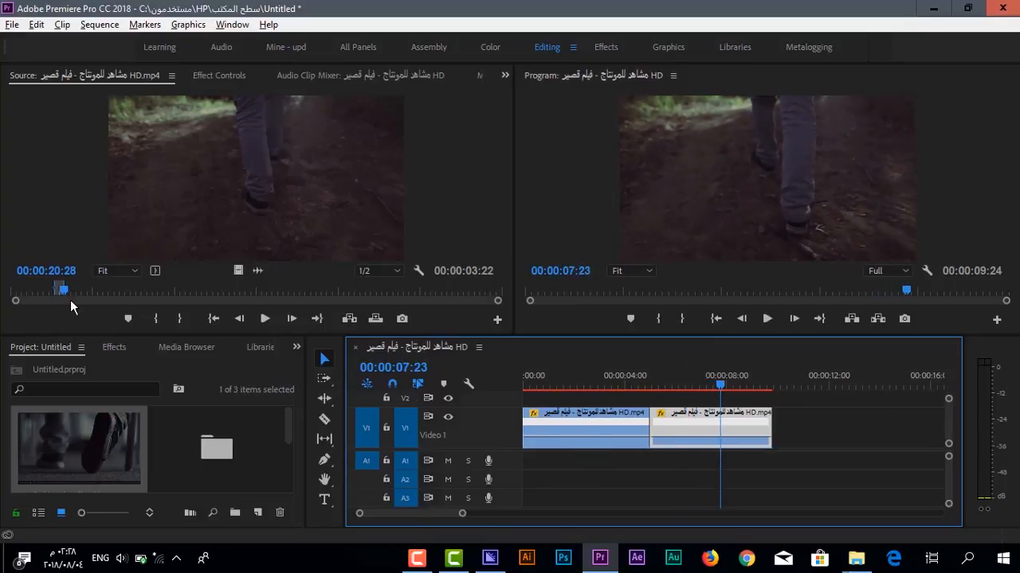
pyautogui.moveTo(64, 290); pyautogui.dragTo(67, 289)
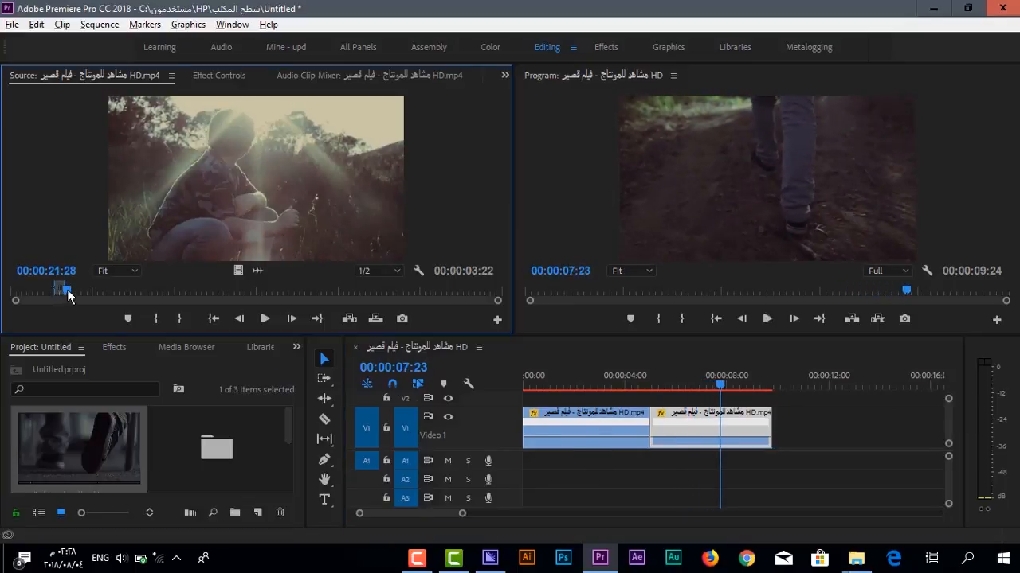
pyautogui.hotkey('ctrl', 'shift', 'x')
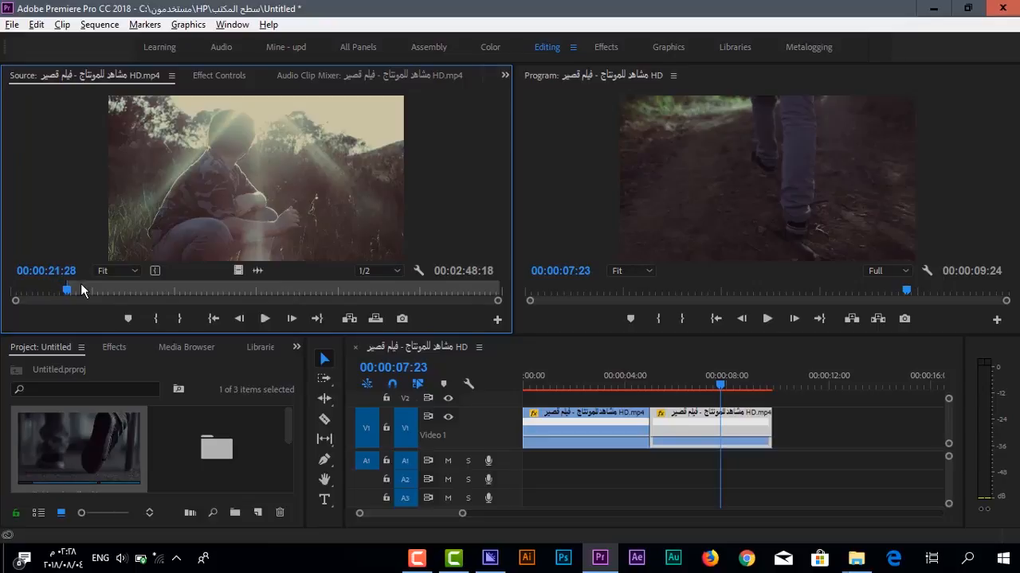
pyautogui.press('space')
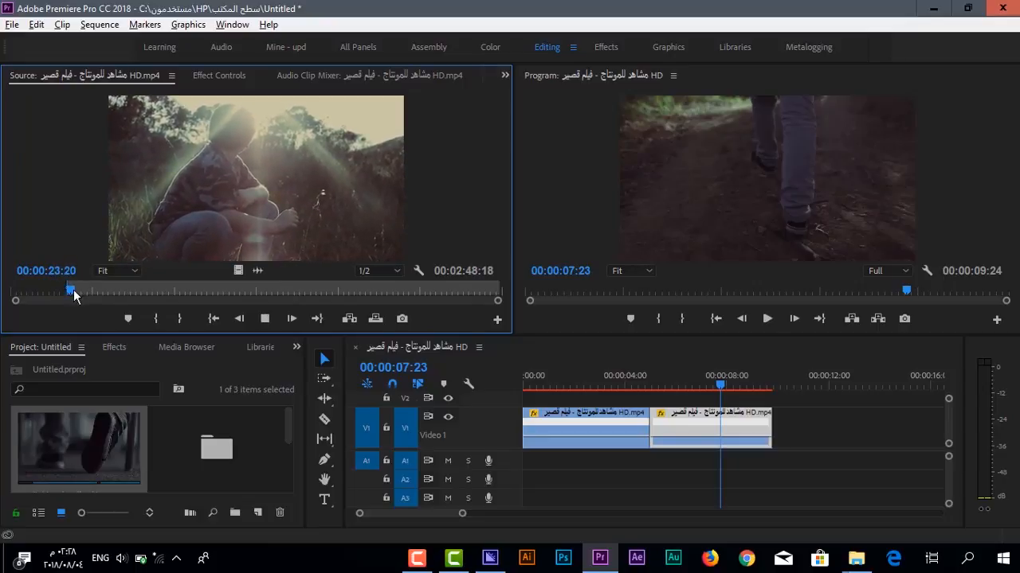
# Mark the running-through-leaves shot from 00:00:38:26 to 00:00:41:11 in the source and place its video on V1 directly after the second clip
pyautogui.moveTo(73, 289); pyautogui.dragTo(112, 292)
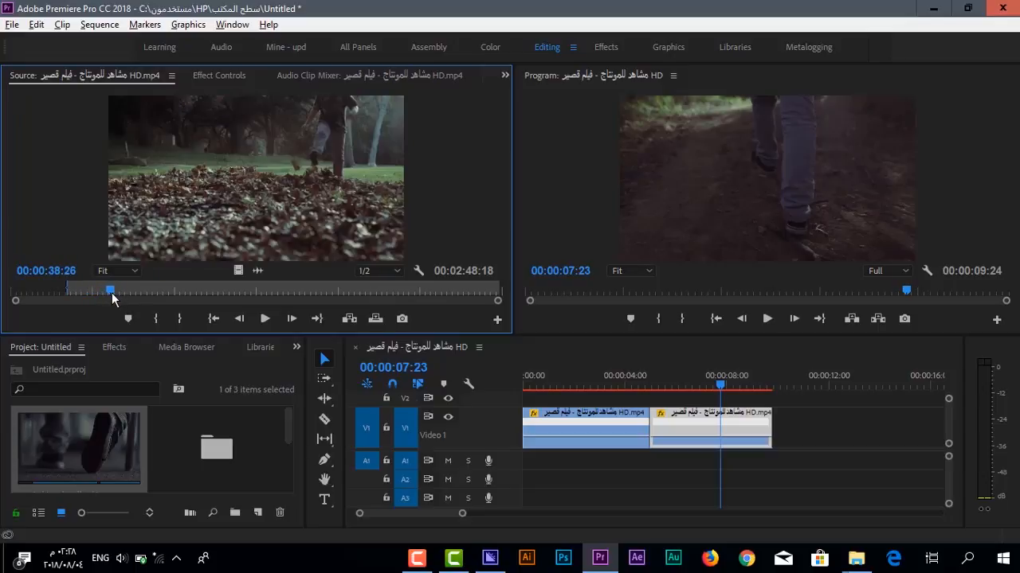
pyautogui.press('i')
pyautogui.press('space')
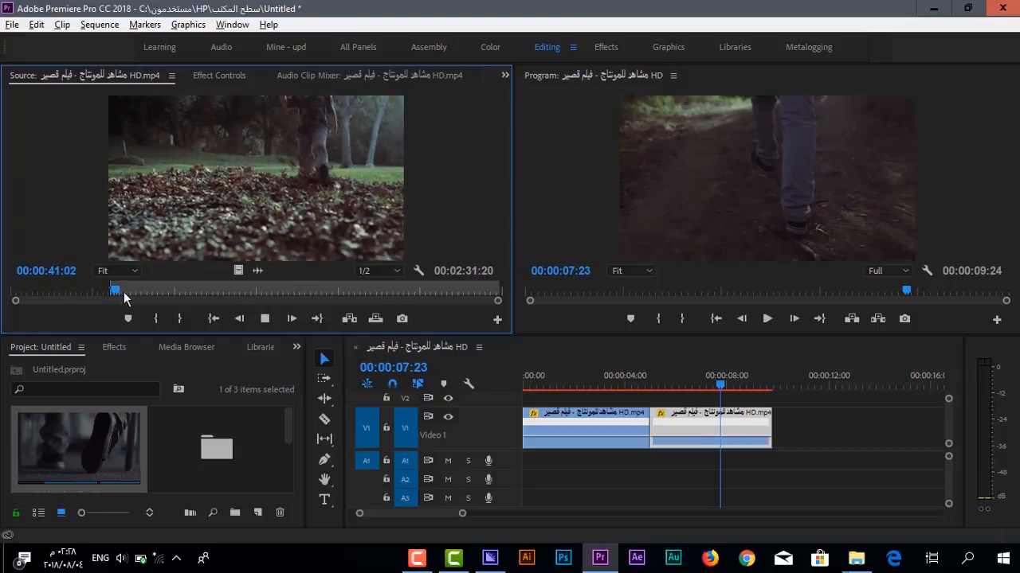
pyautogui.press('space')
pyautogui.press('o')
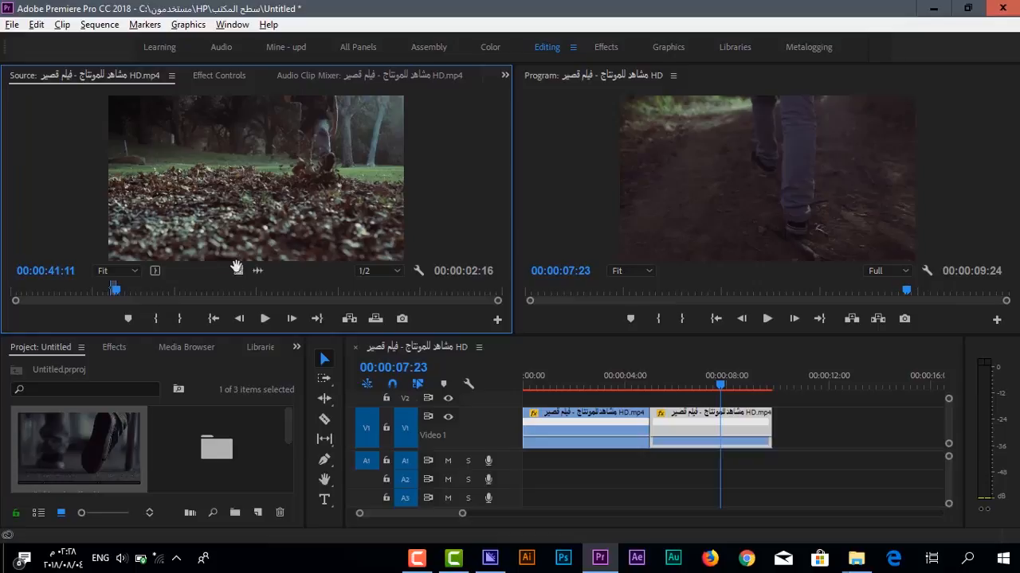
pyautogui.moveTo(237, 268); pyautogui.dragTo(761, 445)
pyautogui.moveTo(861, 462); pyautogui.dragTo(821, 427)
# Show the Time Remapping speed line on the third clip, the shot of running through leaves
pyautogui.keyDown('alt'); pyautogui.scroll(4, 798, 428); pyautogui.keyUp('alt')
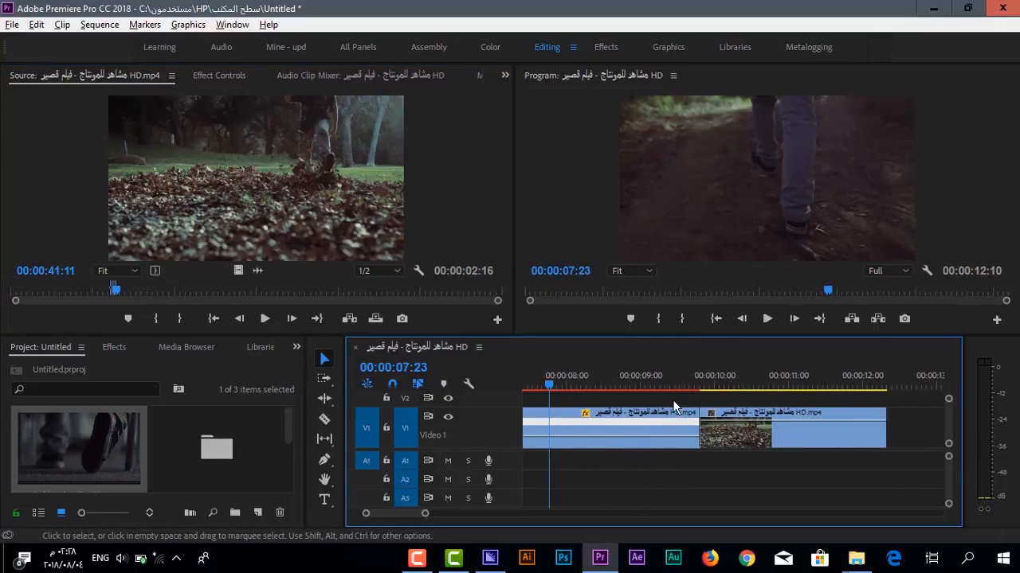
pyautogui.click(710, 413)
pyautogui.moveTo(735, 460)
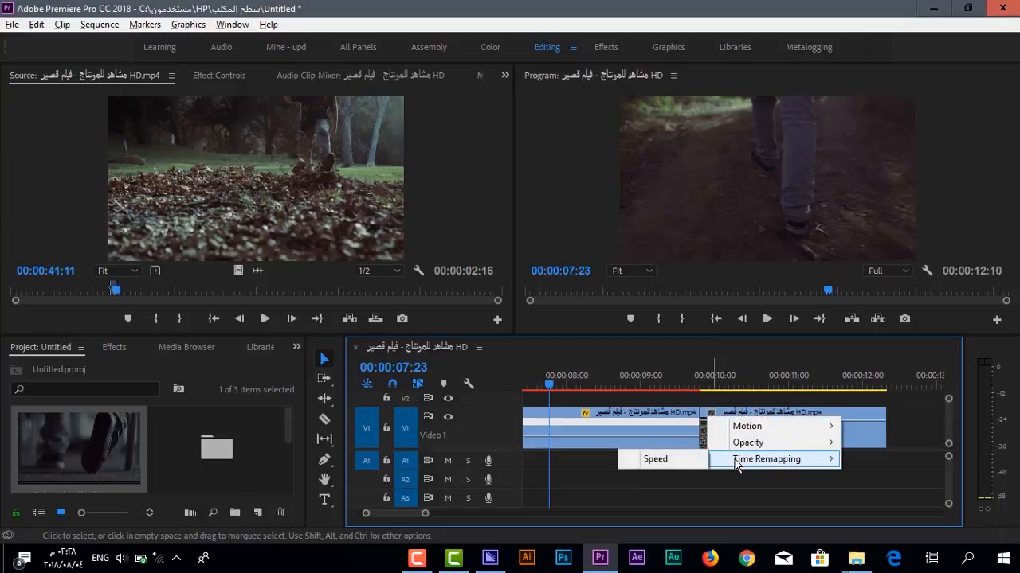
pyautogui.click(686, 460)
# Try a slower speed on the whole third clip, preview it, and undo the speed change
pyautogui.click(804, 443)
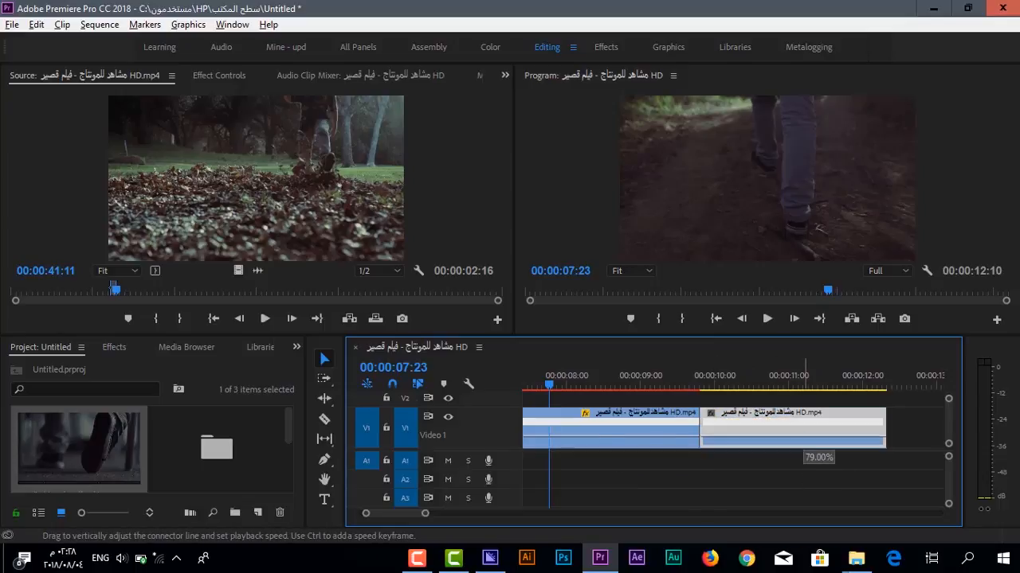
pyautogui.moveTo(818, 445); pyautogui.dragTo(818, 446)
pyautogui.click(693, 386)
pyautogui.press('space')
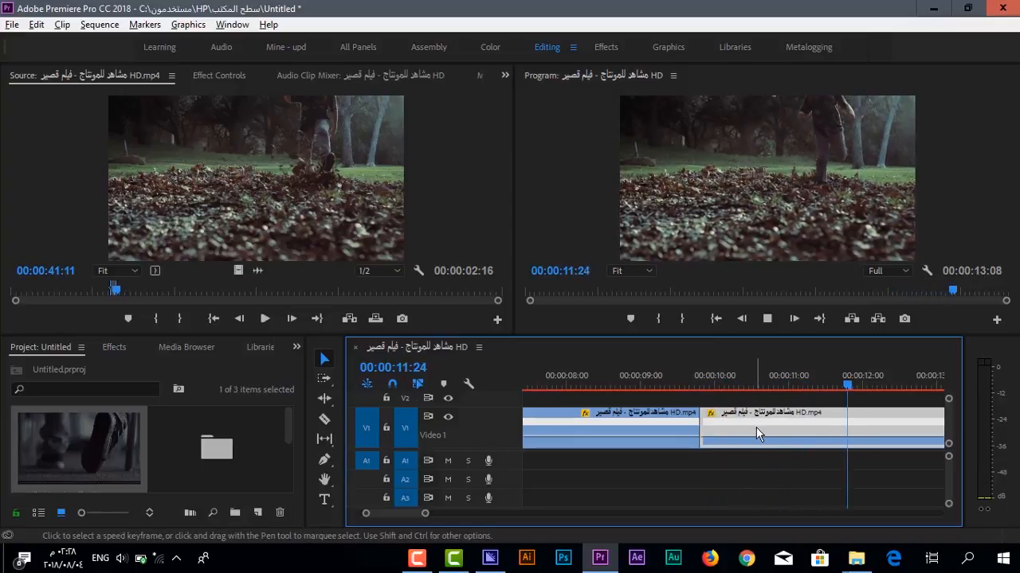
pyautogui.press('space')
pyautogui.hotkey('ctrl', 'z')
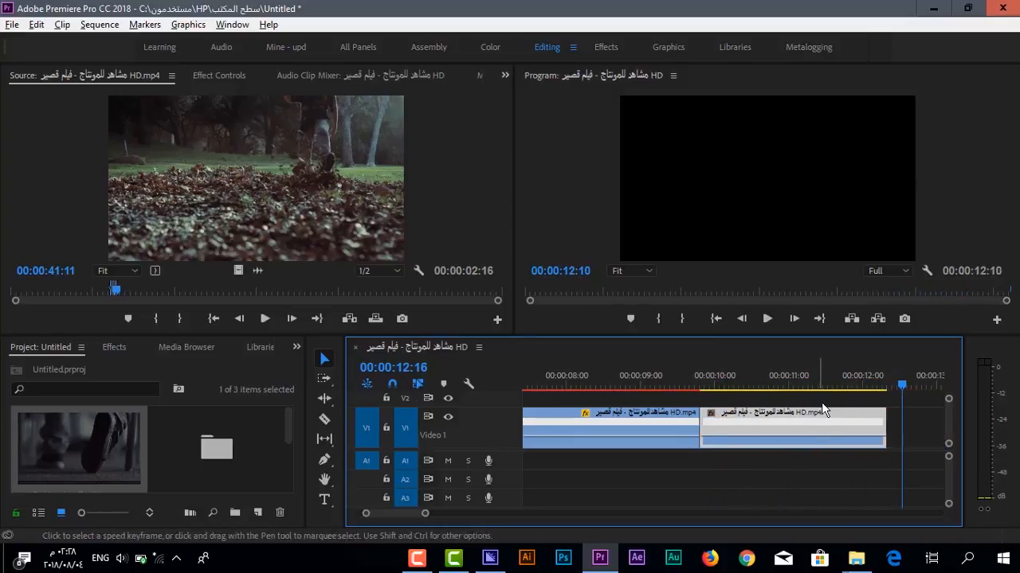
# Add a speed keyframe to the third clip at about 00:00:10:19 with the Pen tool and slow down the section after it
pyautogui.moveTo(797, 386); pyautogui.dragTo(763, 400)
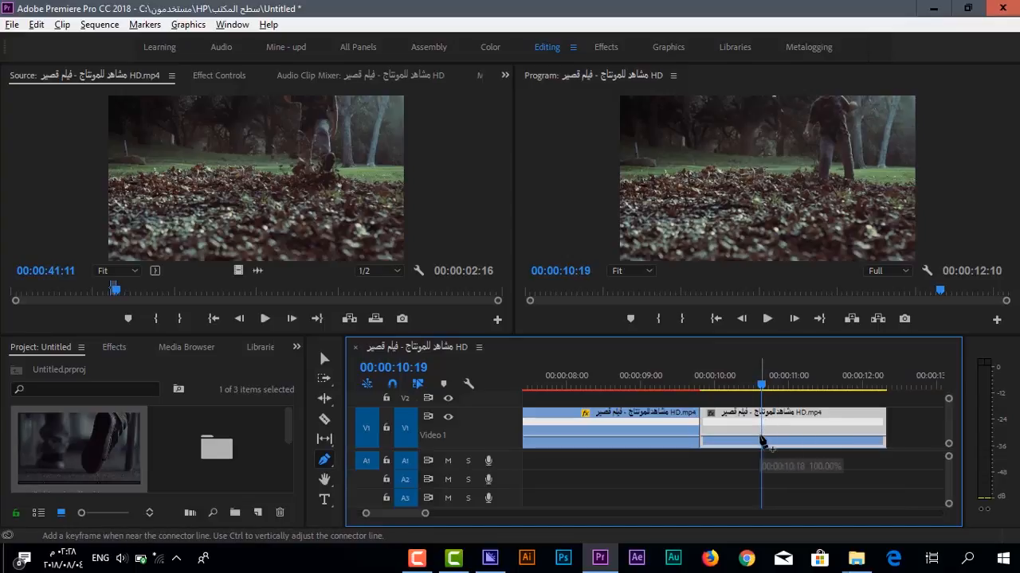
pyautogui.click(763, 443)
pyautogui.press('v')
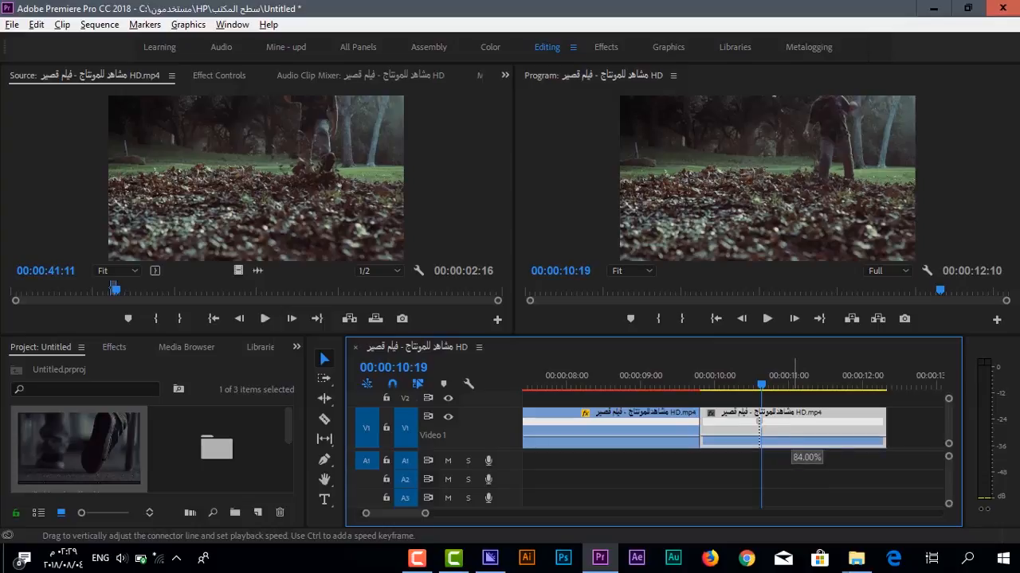
pyautogui.moveTo(796, 440); pyautogui.dragTo(797, 442)
# Split the third clip's speed keyframe into a short gradual speed ramp and preview the sequence from the start
pyautogui.scroll(4, 774, 441)
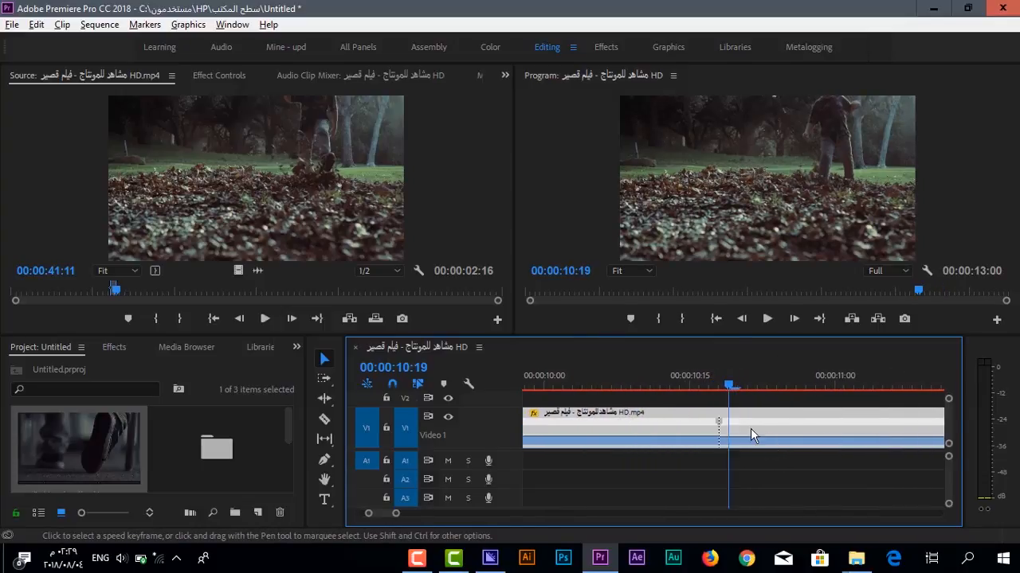
pyautogui.moveTo(723, 425); pyautogui.dragTo(762, 443)
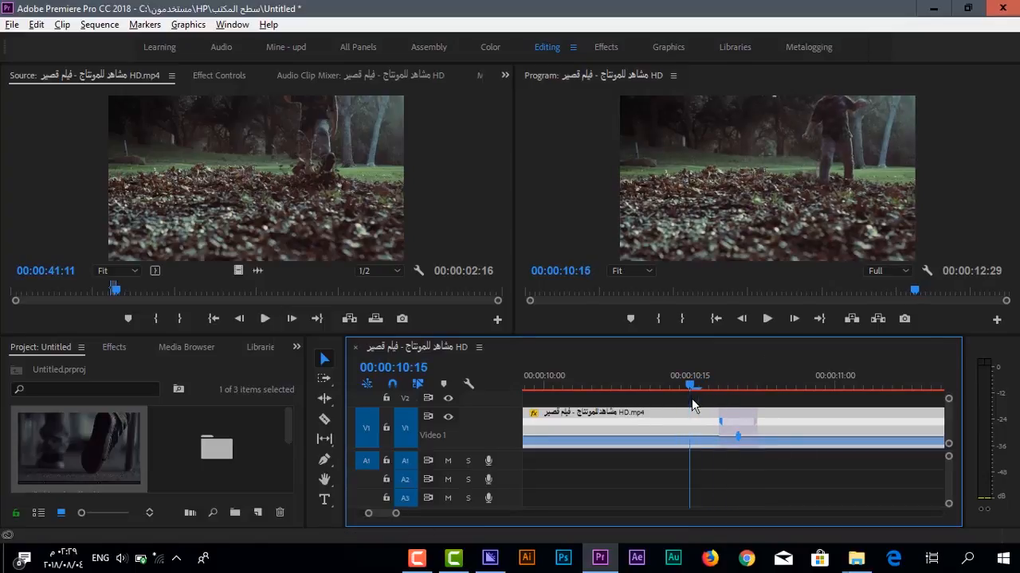
pyautogui.press('space')
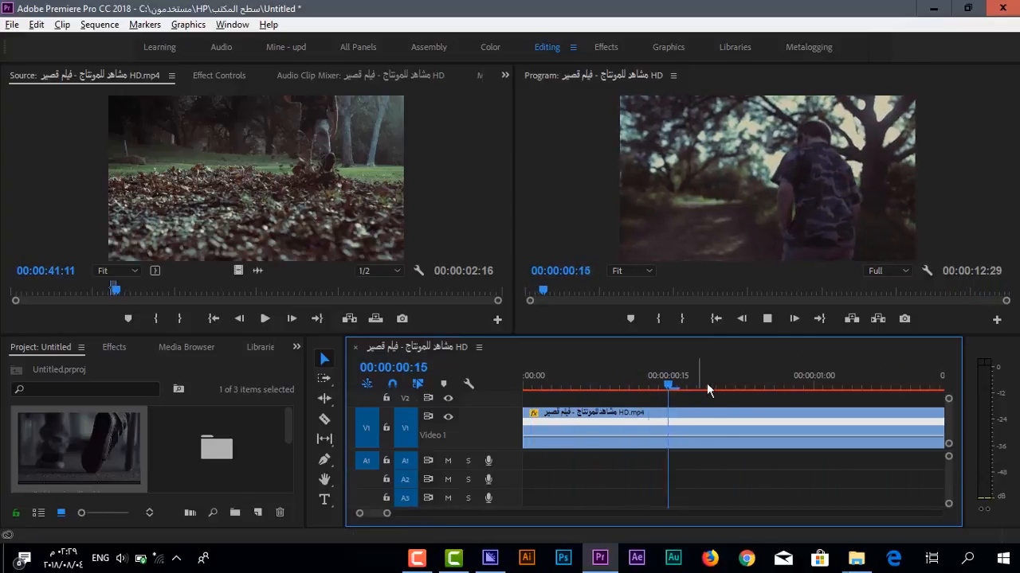
pyautogui.scroll(-8, 781, 414)
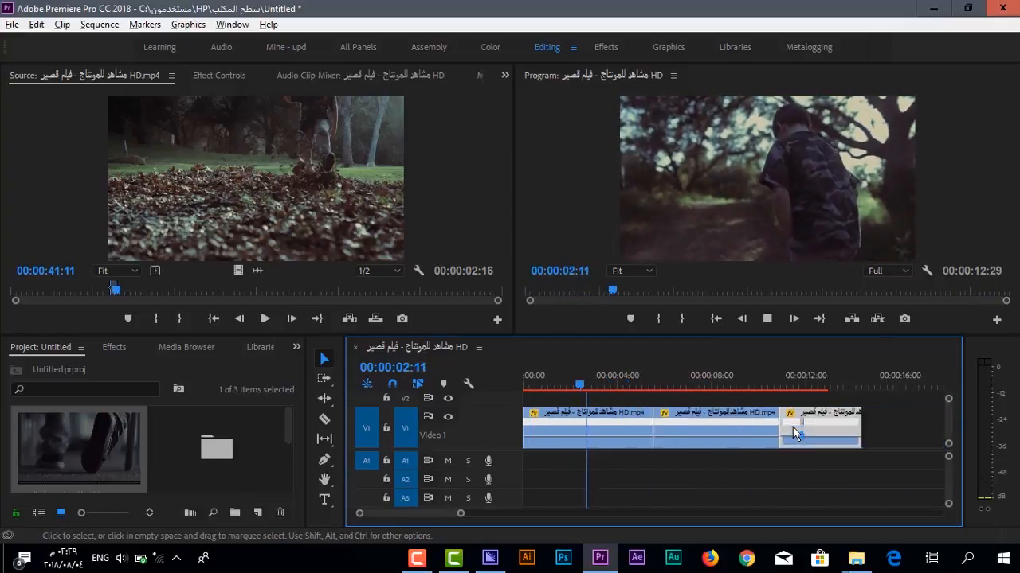
# Mark the dark silhouette shot around 00:00:44:17 in the source footage and append its video as the fourth timeline clip
pyautogui.scroll(-3, 792, 426)
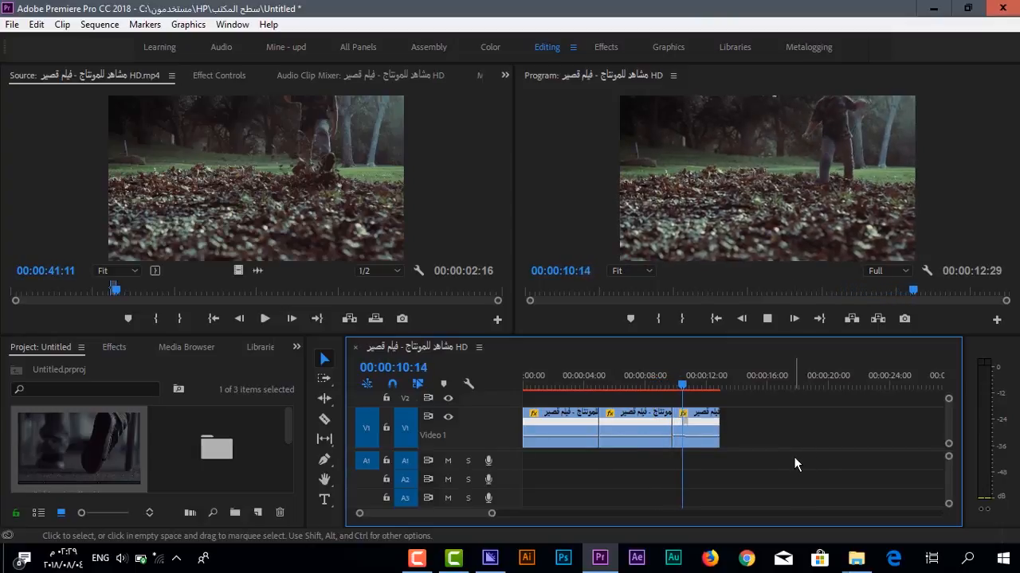
pyautogui.click(127, 295)
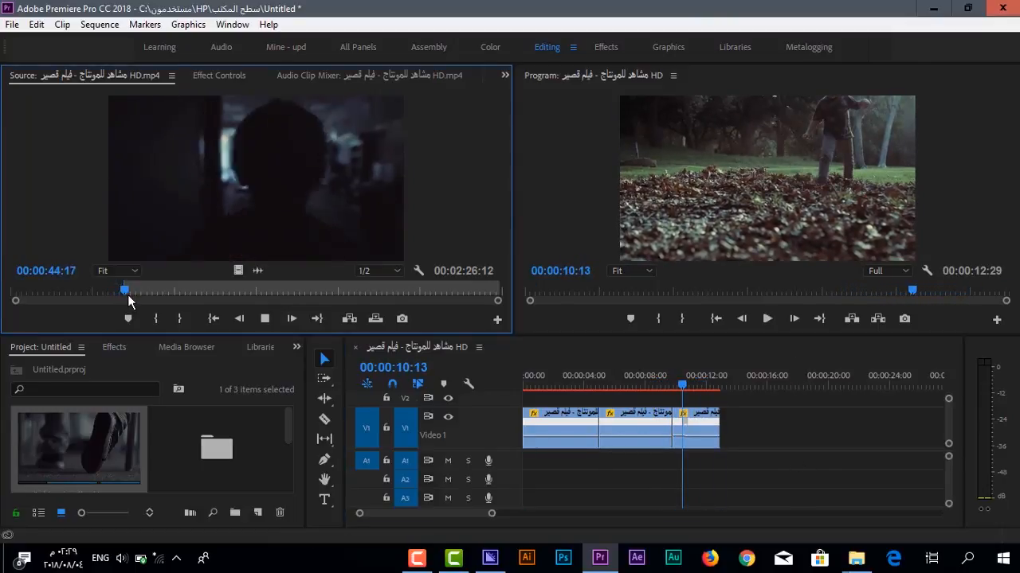
pyautogui.press('o')
pyautogui.moveTo(238, 271); pyautogui.dragTo(669, 430)
pyautogui.rightClick(676, 414)
# Mark the hands shot ending at 00:00:52:16, append its video to the timeline, and show its Time Remapping speed line
pyautogui.click(148, 291)
pyautogui.press('i')
pyautogui.press('o')
pyautogui.moveTo(238, 271); pyautogui.dragTo(777, 430)
pyautogui.rightClick(677, 414)
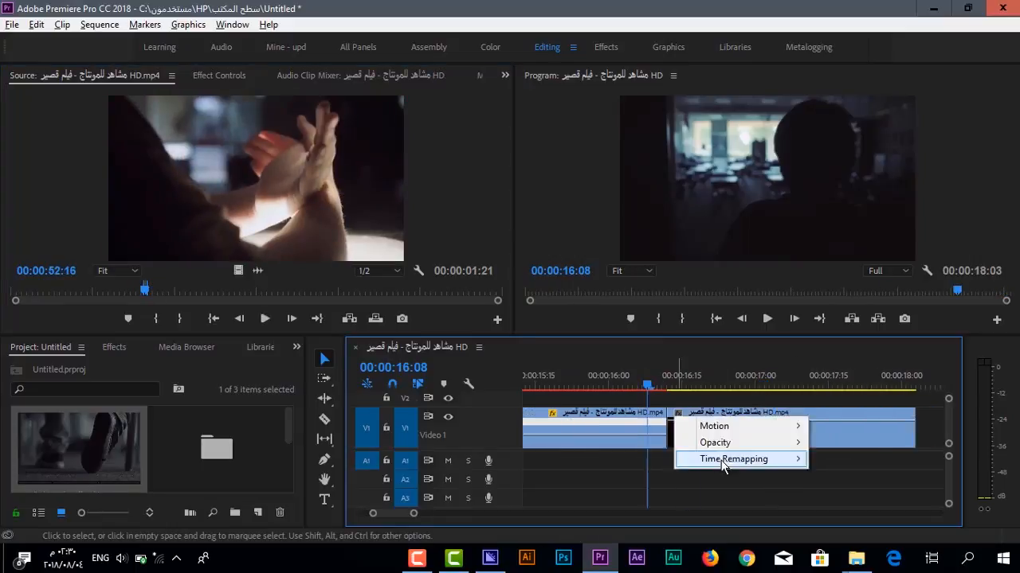
pyautogui.click(836, 460)
# Mark a source shot 00:00:04:14 long, insert it near the end of the sequence, and delete its audio
pyautogui.press('space')
pyautogui.click(276, 274)
pyautogui.press('space')
pyautogui.press('i')
pyautogui.press('o')
pyautogui.press(',')
pyautogui.keyDown('alt'); pyautogui.click(694, 464); pyautogui.keyUp('alt')
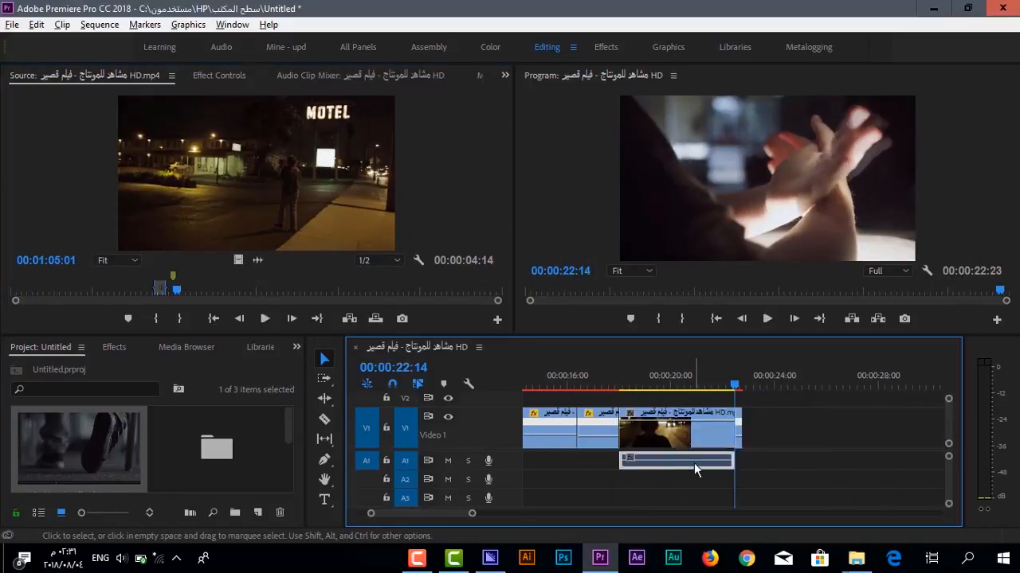
pyautogui.press('Delete')
# Show the Time Remapping speed line on the newly inserted clip and return the playhead to the start of the sequence
pyautogui.rightClick(619, 415)
pyautogui.moveTo(629, 466)
pyautogui.click(551, 460)
pyautogui.click(745, 386)
pyautogui.press('Home')
# Mark the 00:00:02:10 night shot of the boy ending at 00:01:11:23 and append its video to the timeline
pyautogui.click(196, 292)
pyautogui.press('i')
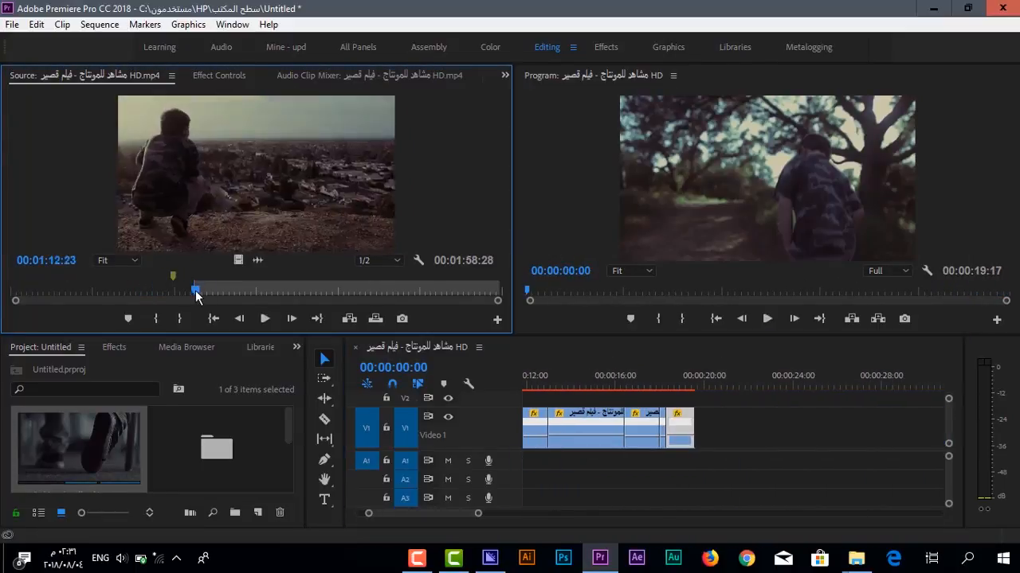
pyautogui.click(188, 292)
pyautogui.press('i')
pyautogui.click(194, 292)
pyautogui.press('o')
pyautogui.moveTo(238, 260); pyautogui.dragTo(701, 430)
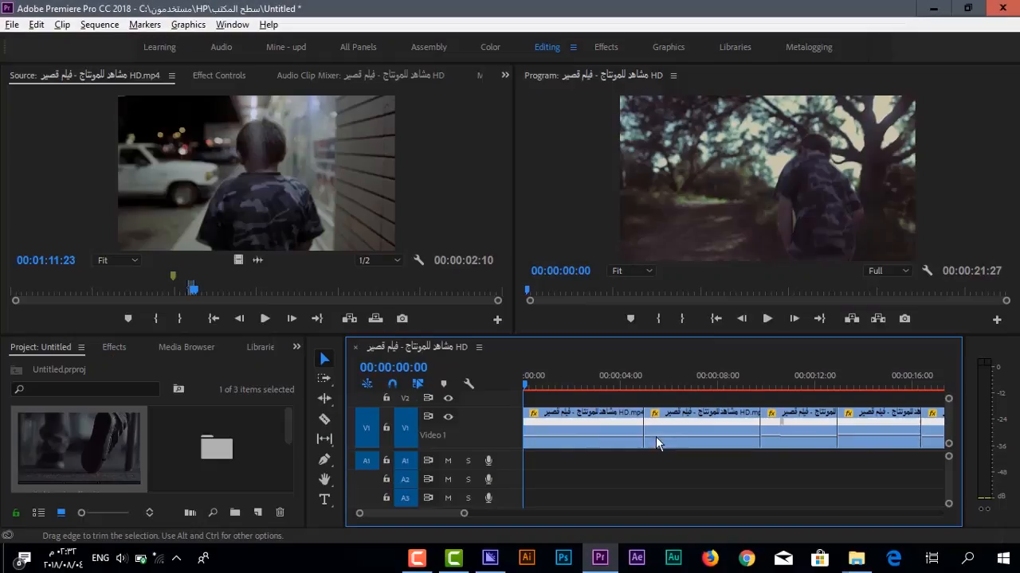
pyautogui.scroll(-6, 678, 429)
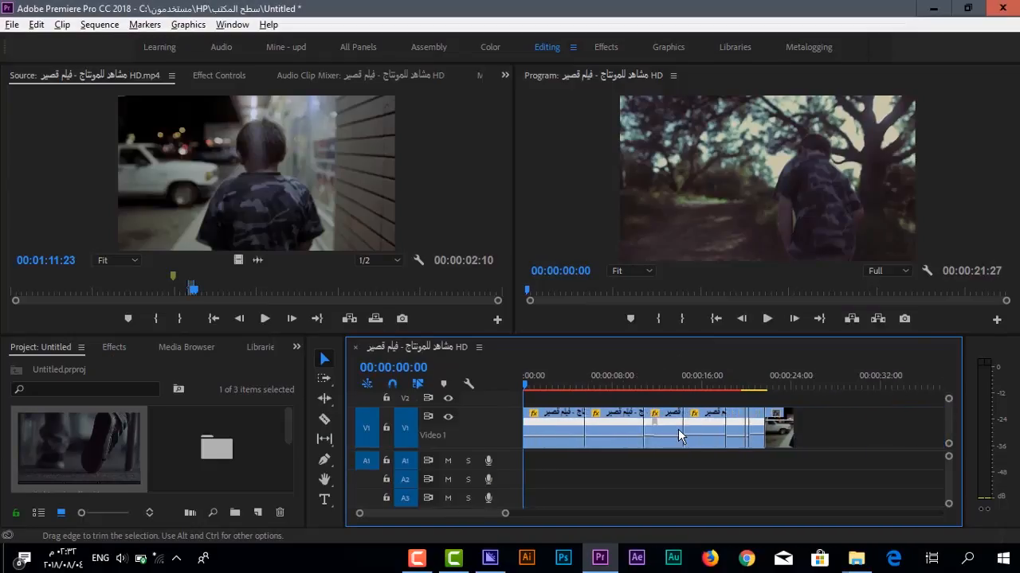
pyautogui.scroll(-2, 678, 429)
pyautogui.scroll(3, 659, 444)
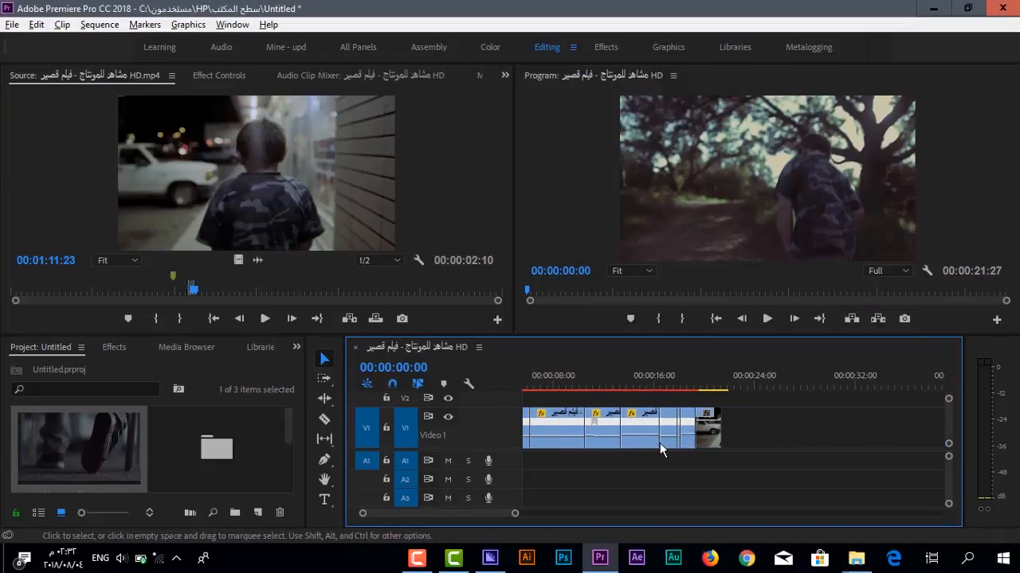
pyautogui.scroll(5, 659, 443)
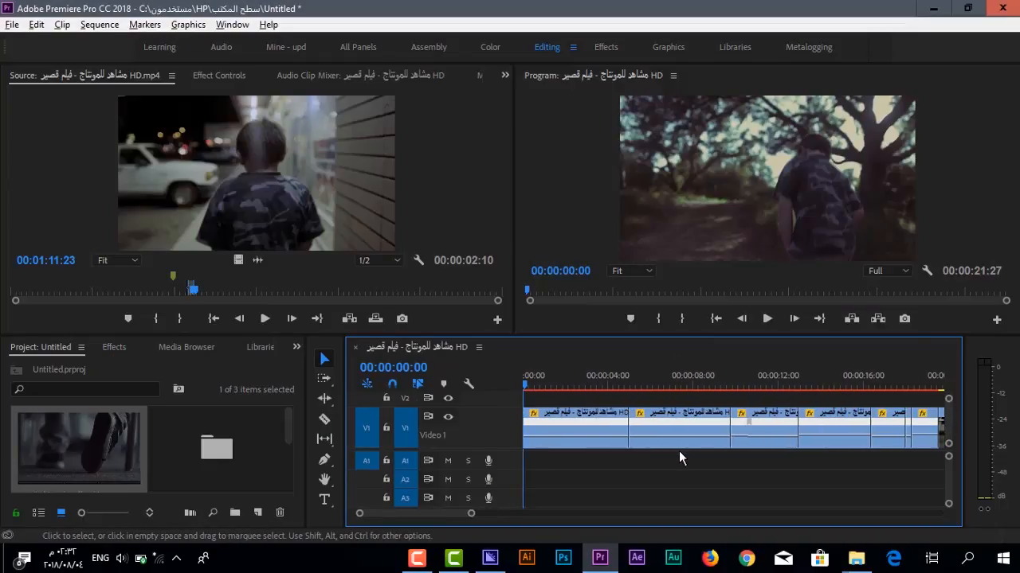
pyautogui.scroll(-2, 679, 451)
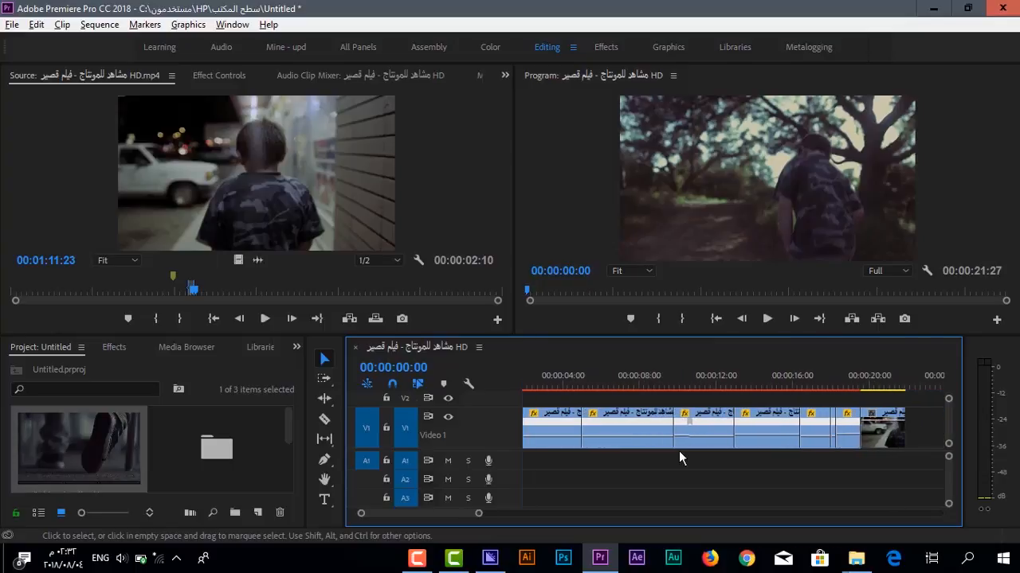
pyautogui.scroll(2, 679, 451)
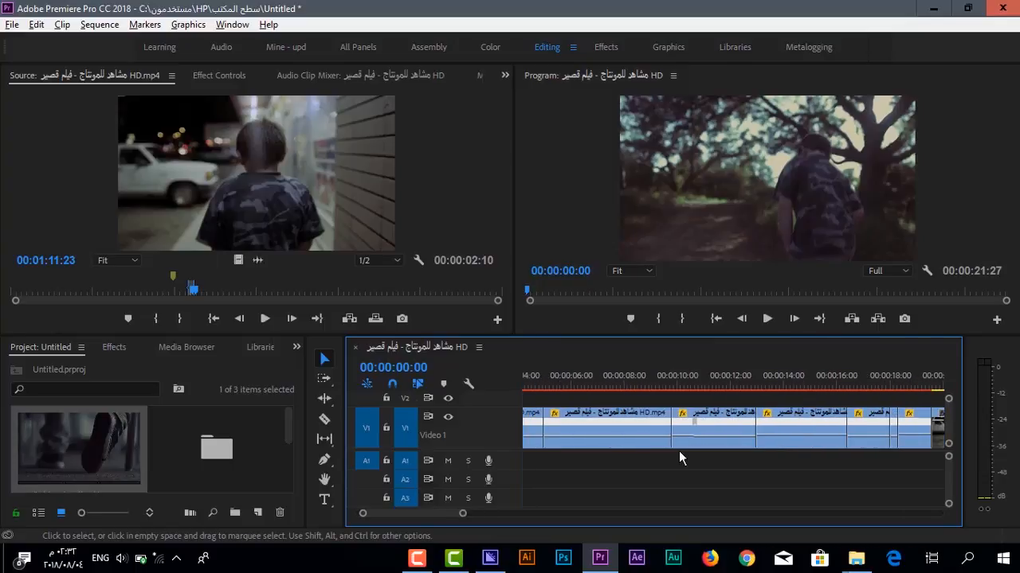
pyautogui.scroll(-3, 679, 451)
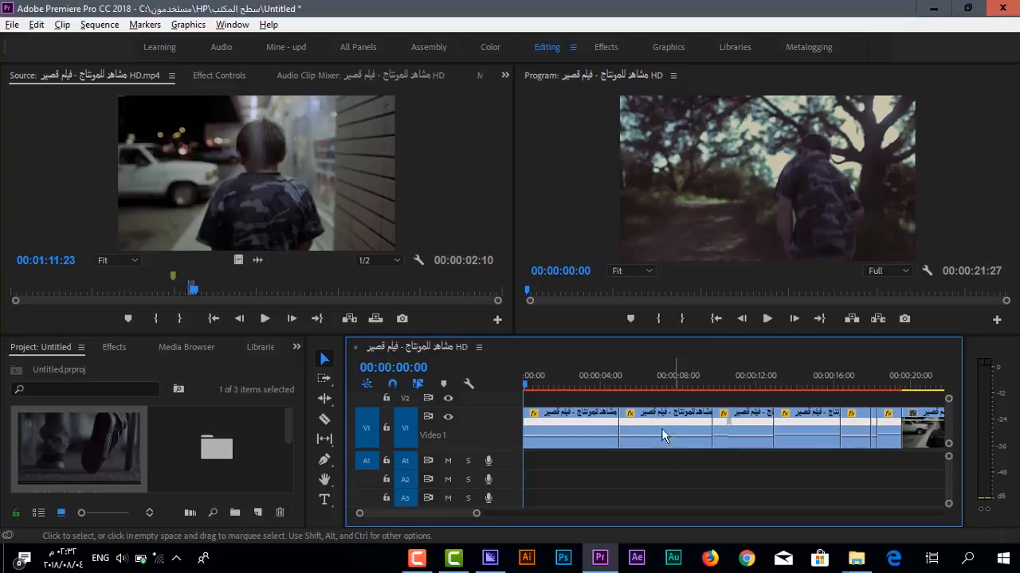
pyautogui.scroll(3, 664, 436)
# Load ALL TRANSITIONS IN ONE.mov from the graphick bin as the source clip and preview its first transitions
pyautogui.doubleClick(216, 449)
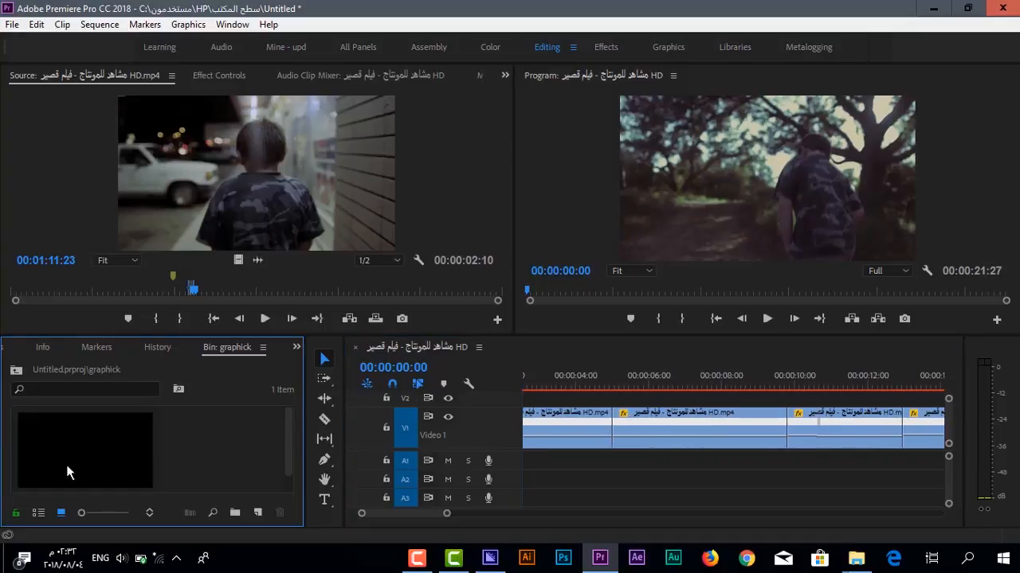
pyautogui.doubleClick(39, 464)
pyautogui.moveTo(86, 292); pyautogui.dragTo(58, 293)
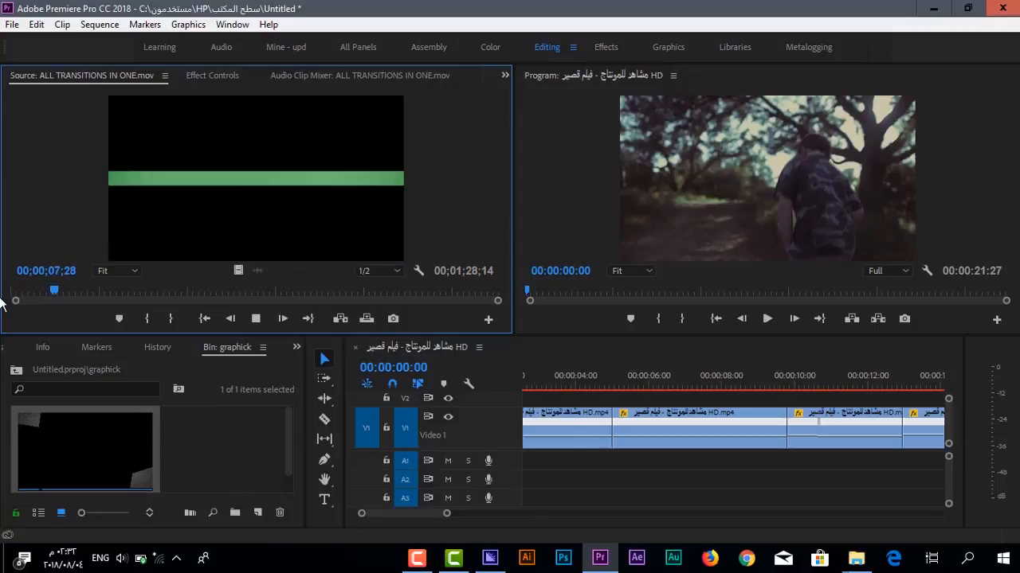
pyautogui.press('space')
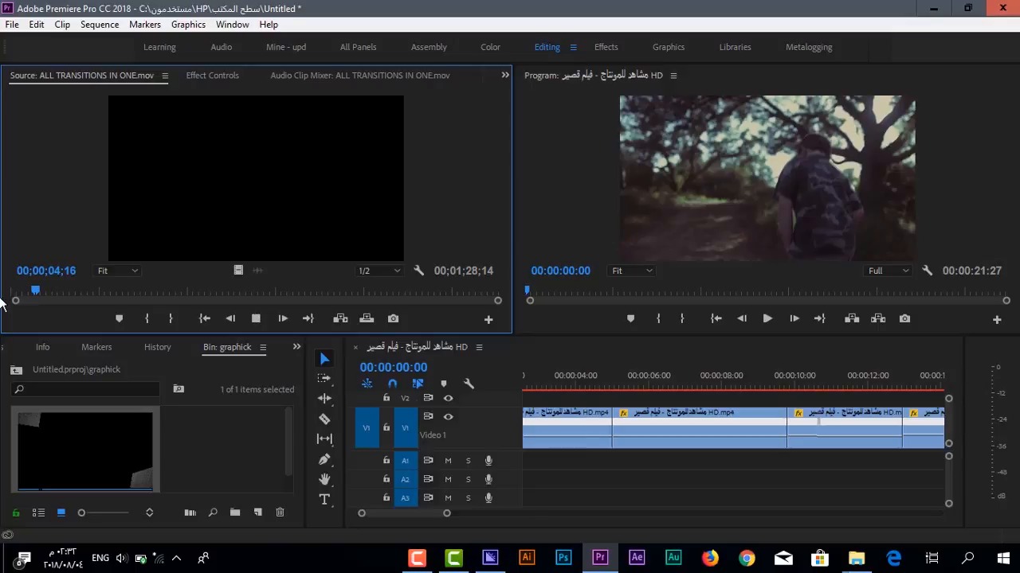
pyautogui.press('space')
# Step back to the start of the red and blue diagonal transition and mark the In point at 00;00;04;19
pyautogui.press('Left')
pyautogui.press('Left')
pyautogui.press('Left')
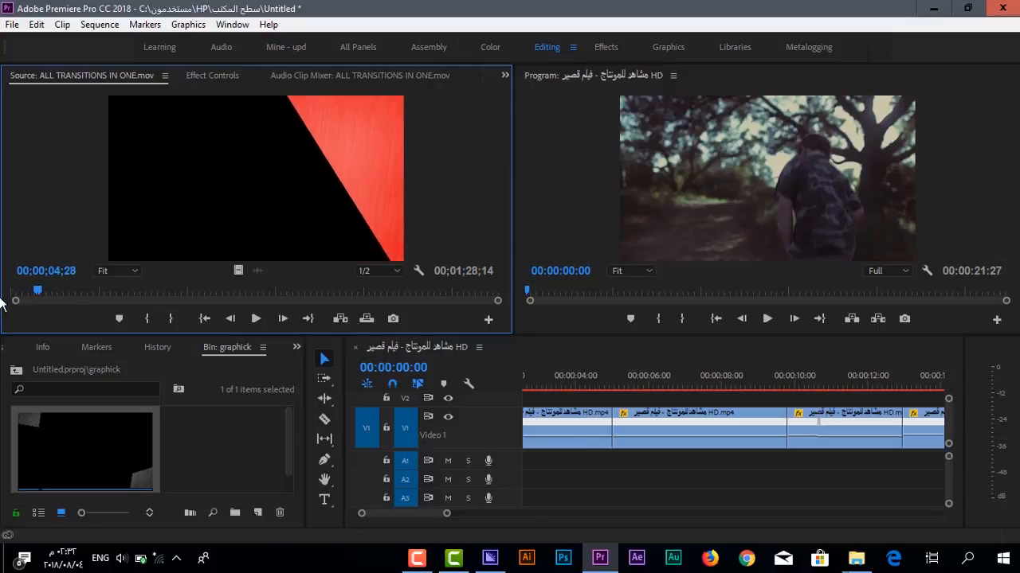
pyautogui.press('Left')
pyautogui.press('Left')
pyautogui.press('Left')
pyautogui.press('i')
pyautogui.press('Left')
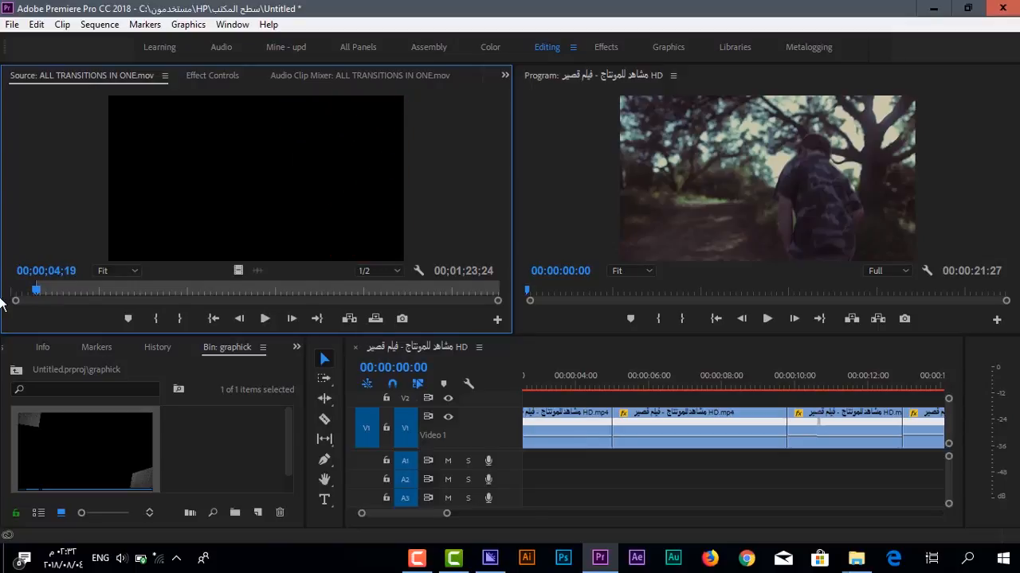
# Mark the Out point of the red and blue diagonal transition at 00;00;06;03, once it has left the frame
pyautogui.press('space')
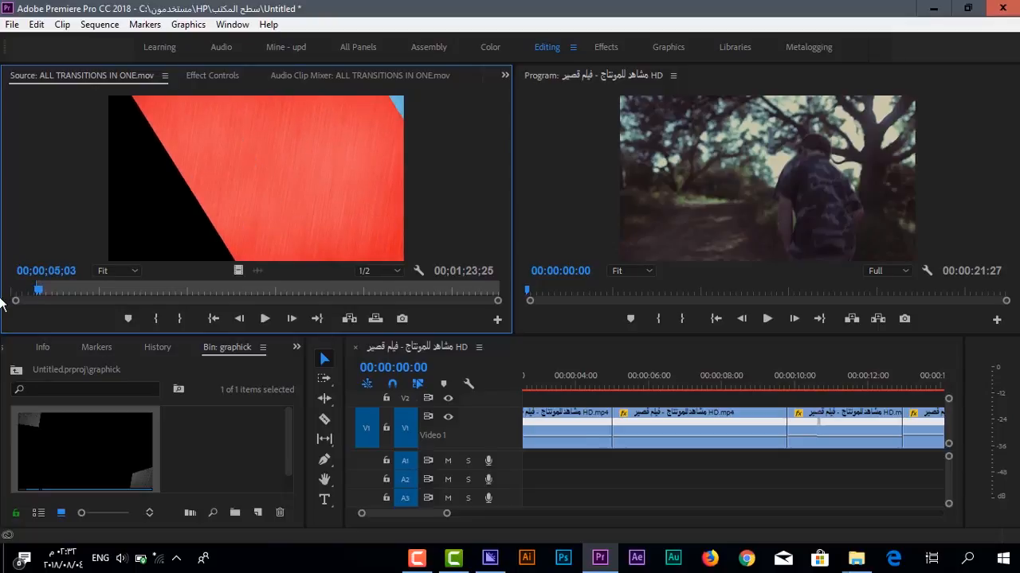
pyautogui.press('Right')
pyautogui.press('Right')
pyautogui.press('Right')
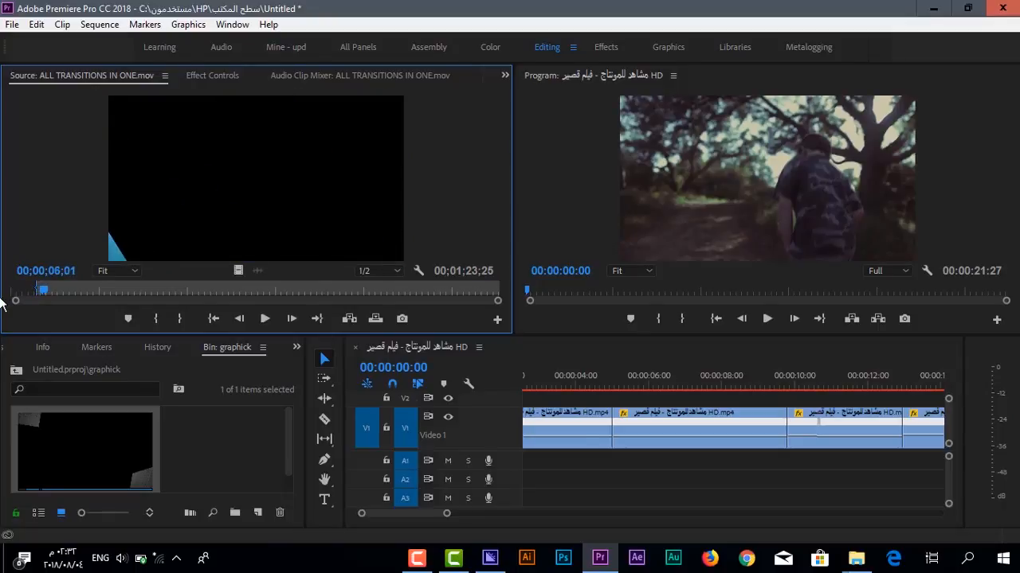
pyautogui.press('o')
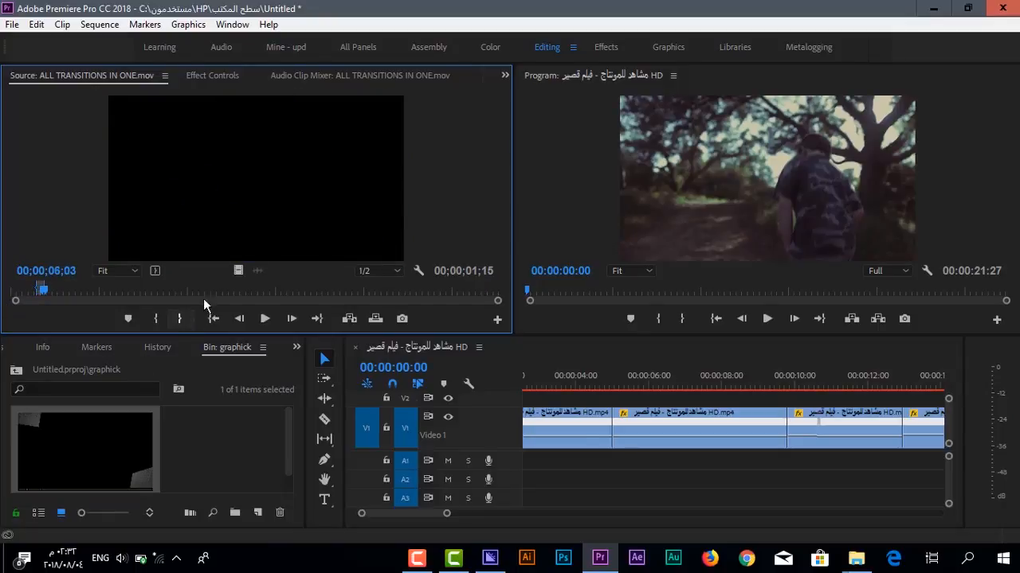
# Place the marked transition clip on V2 over the cut between the first and second clips and preview the sequence
pyautogui.moveTo(239, 271); pyautogui.dragTo(603, 406)
pyautogui.scroll(3, 564, 443)
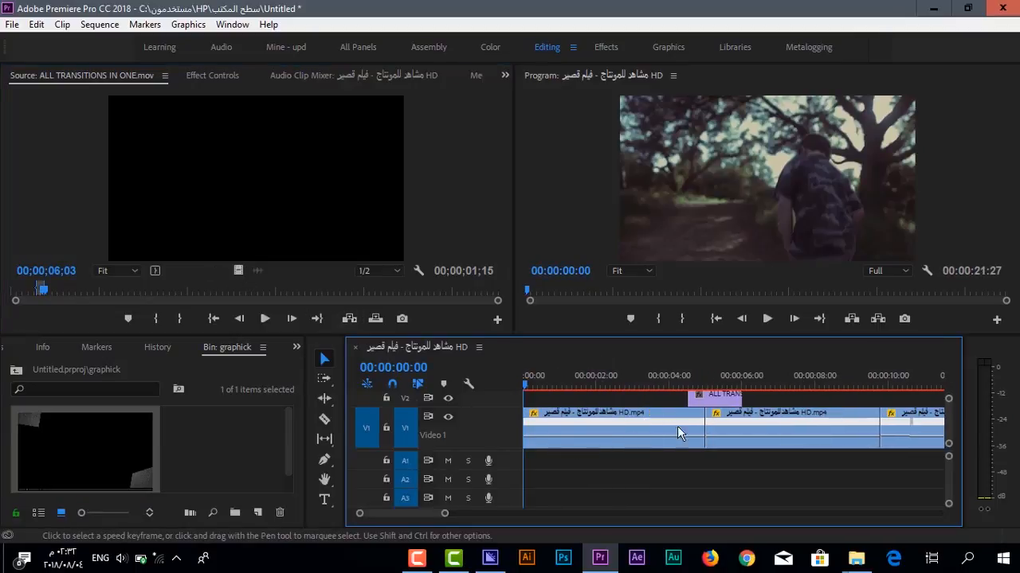
pyautogui.moveTo(711, 404); pyautogui.dragTo(697, 403)
pyautogui.press('space')
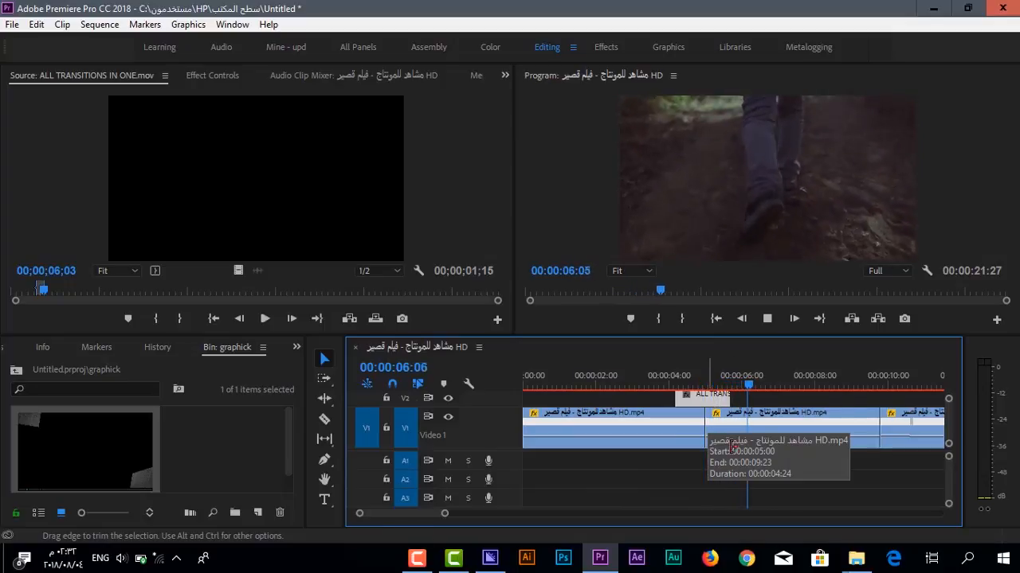
pyautogui.scroll(-5, 816, 460)
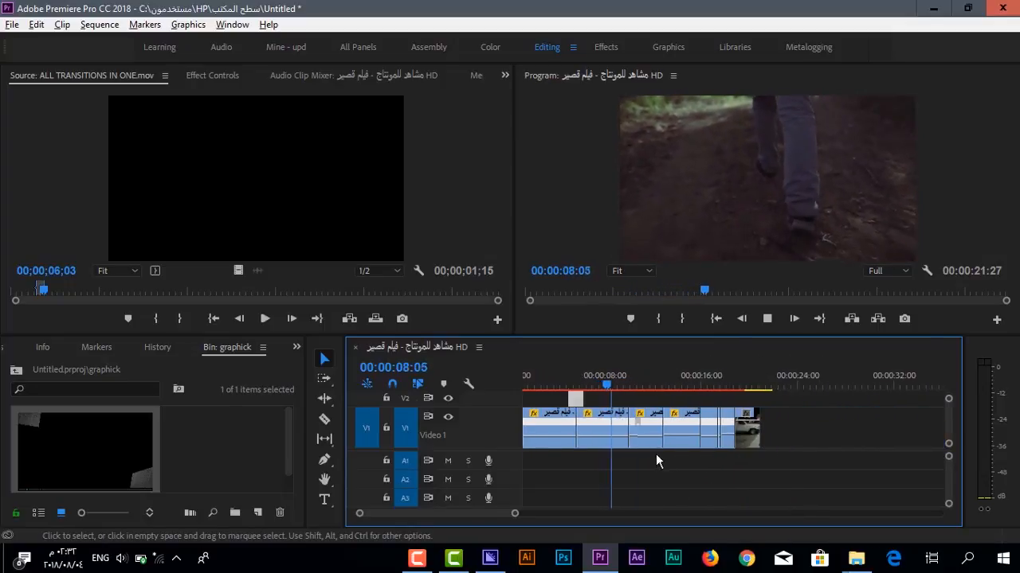
pyautogui.scroll(3, 651, 447)
pyautogui.scroll(4, 645, 443)
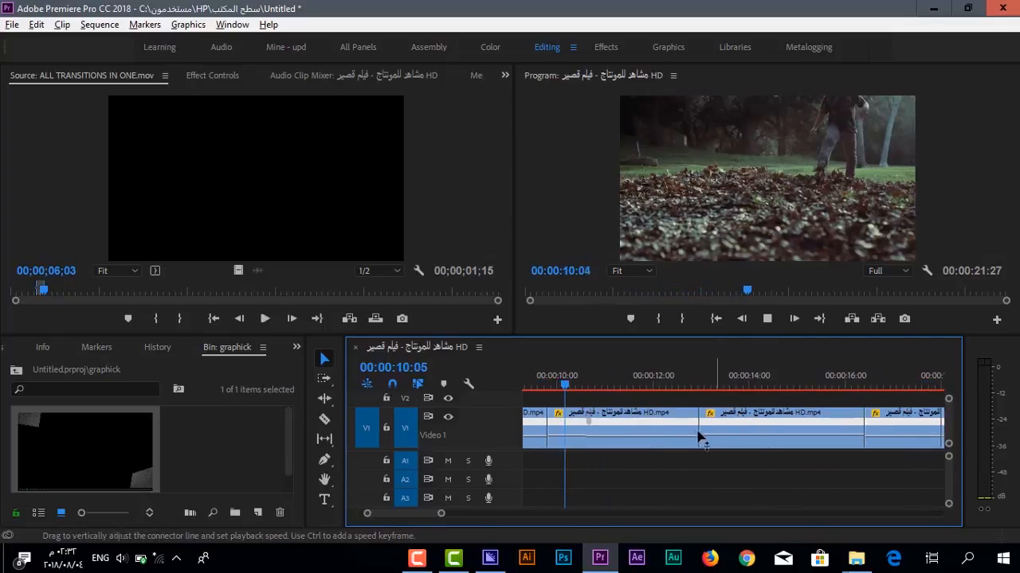
pyautogui.press('space')
# Show the effects library, clear its search for crop, and expand the Dissolve group of the Video Transitions
pyautogui.click(65, 351)
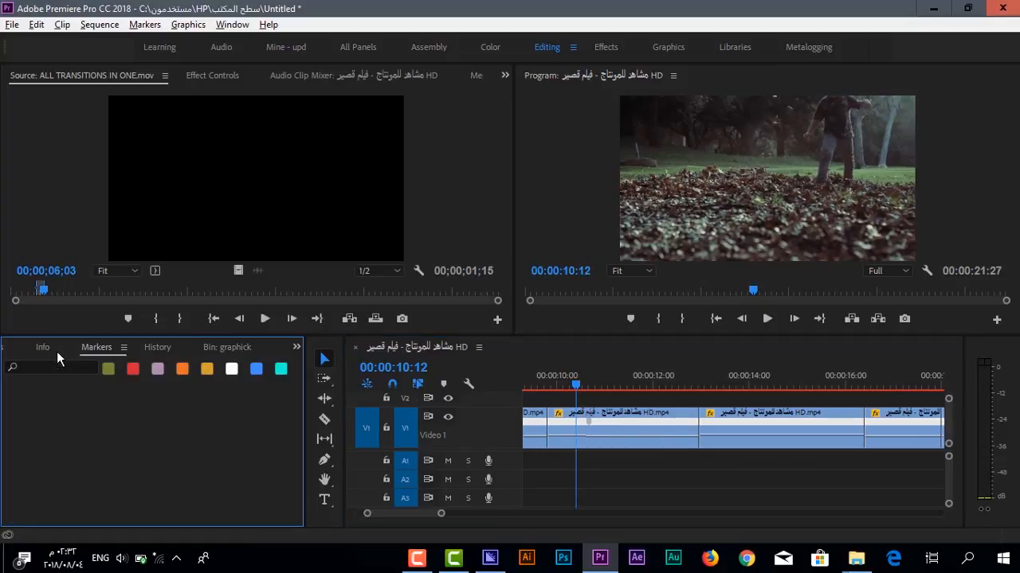
pyautogui.click(36, 348)
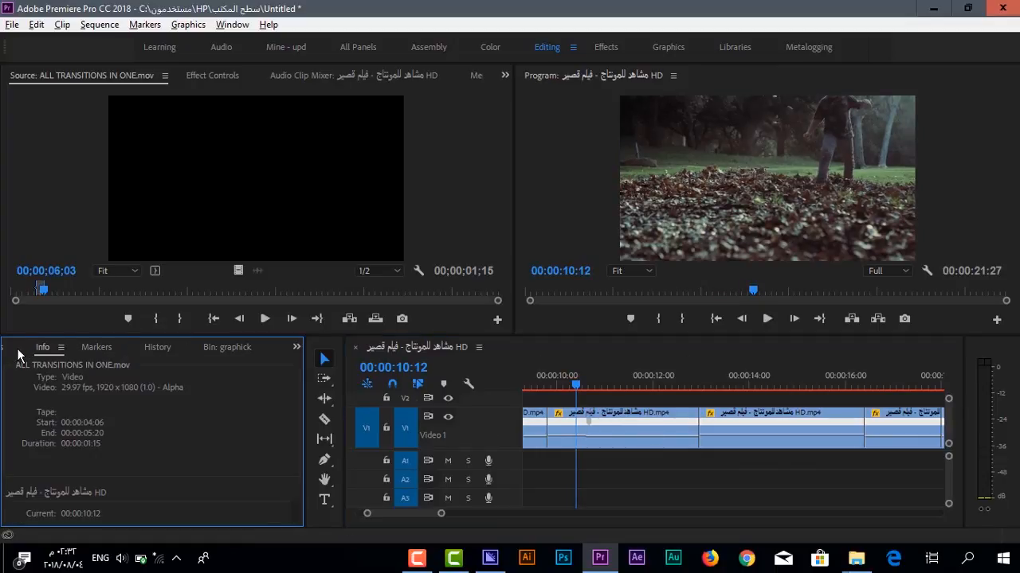
pyautogui.scroll(3, 17, 355)
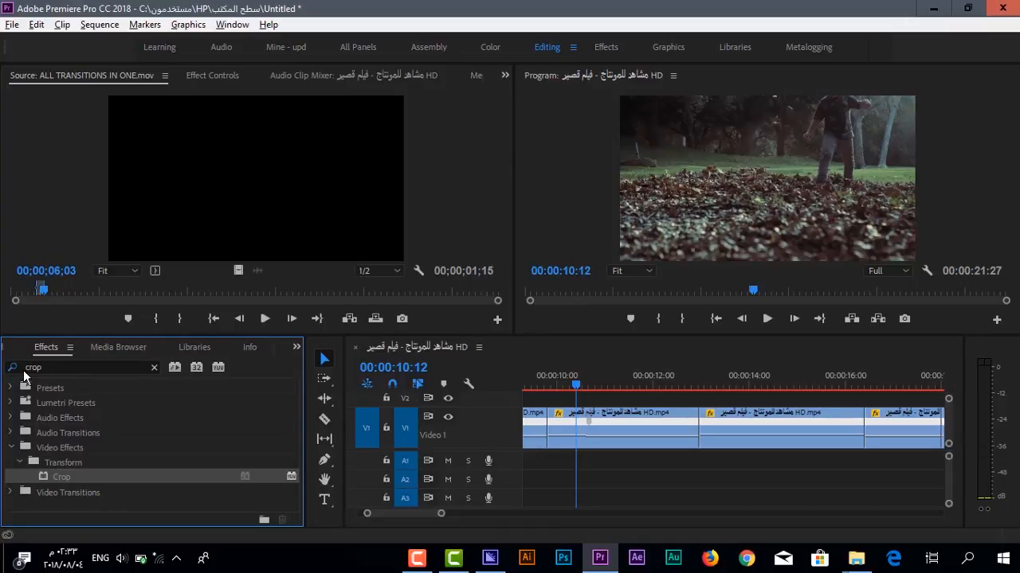
pyautogui.click(30, 367)
pyautogui.press('BackSpace')
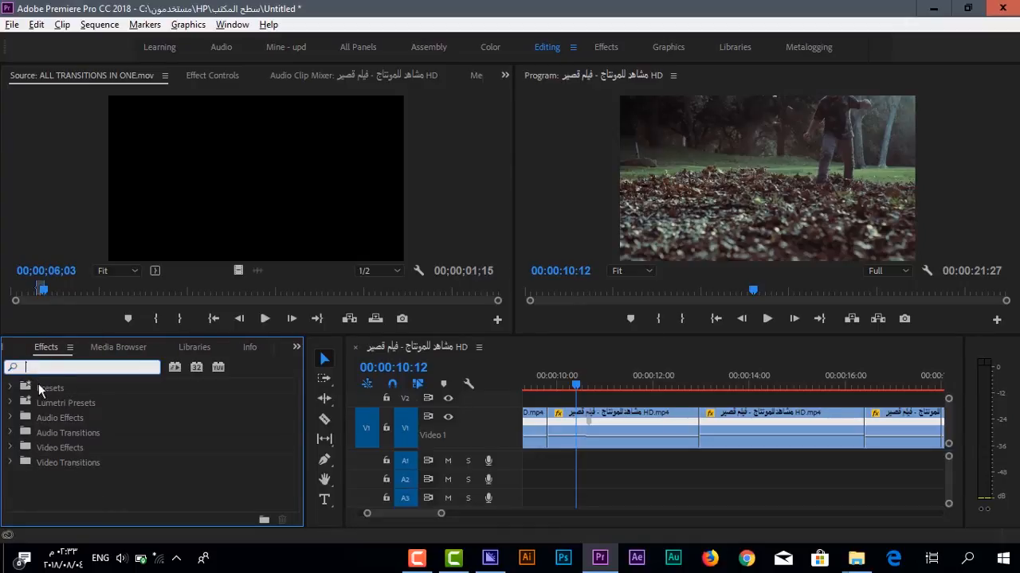
pyautogui.click(9, 463)
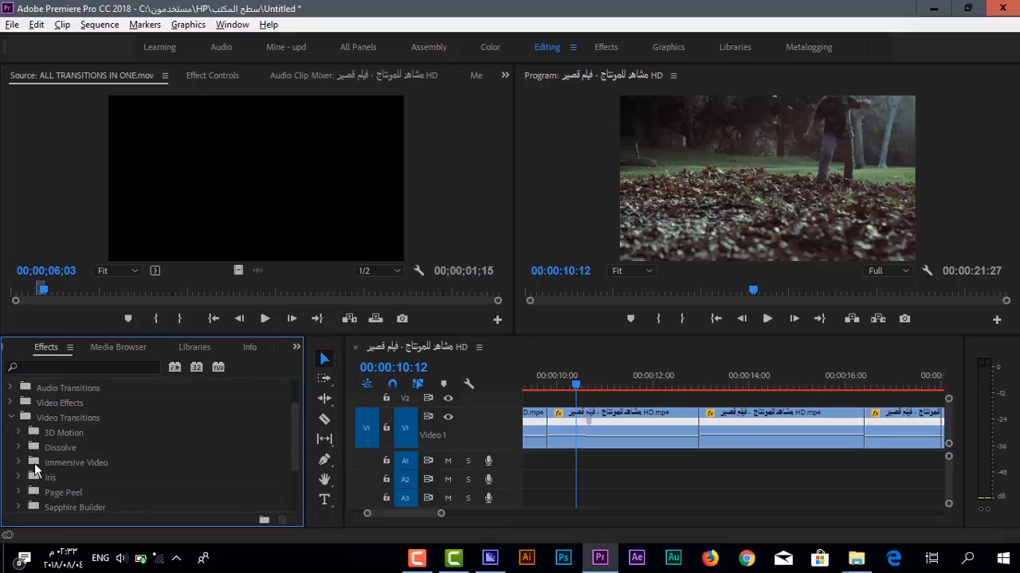
pyautogui.scroll(-3, 34, 463)
pyautogui.scroll(5, 64, 455)
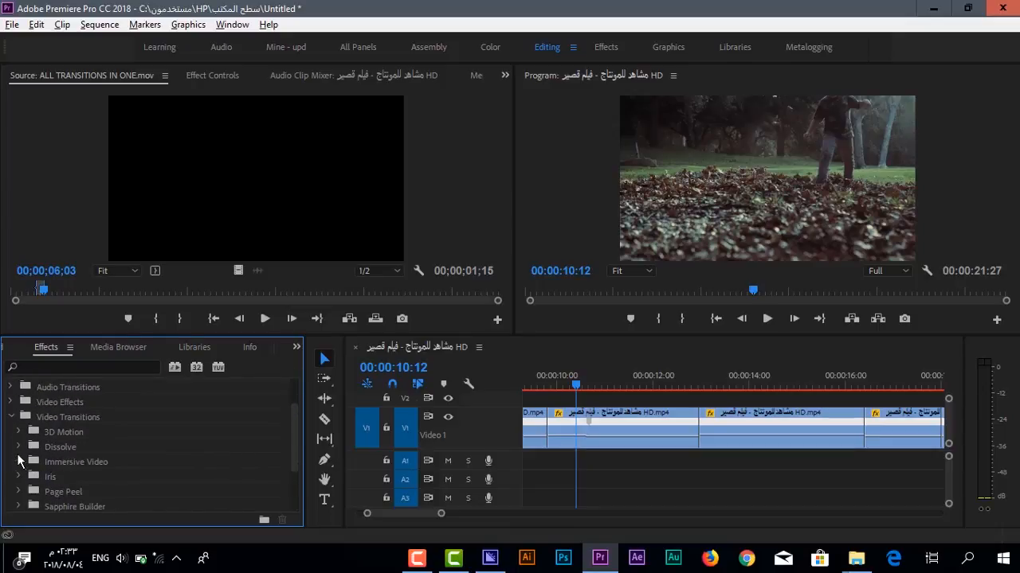
pyautogui.click(19, 447)
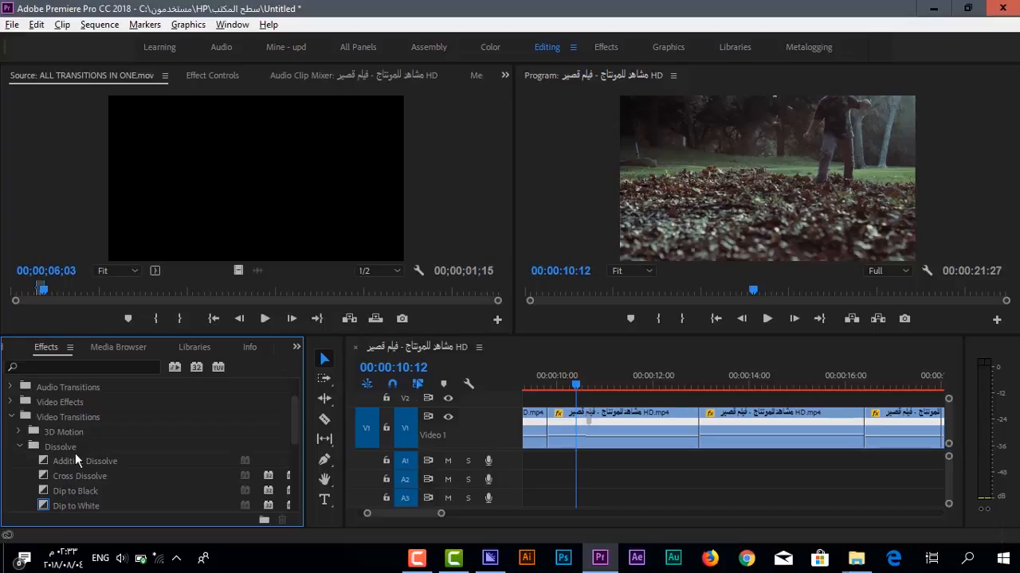
pyautogui.scroll(-1, 75, 453)
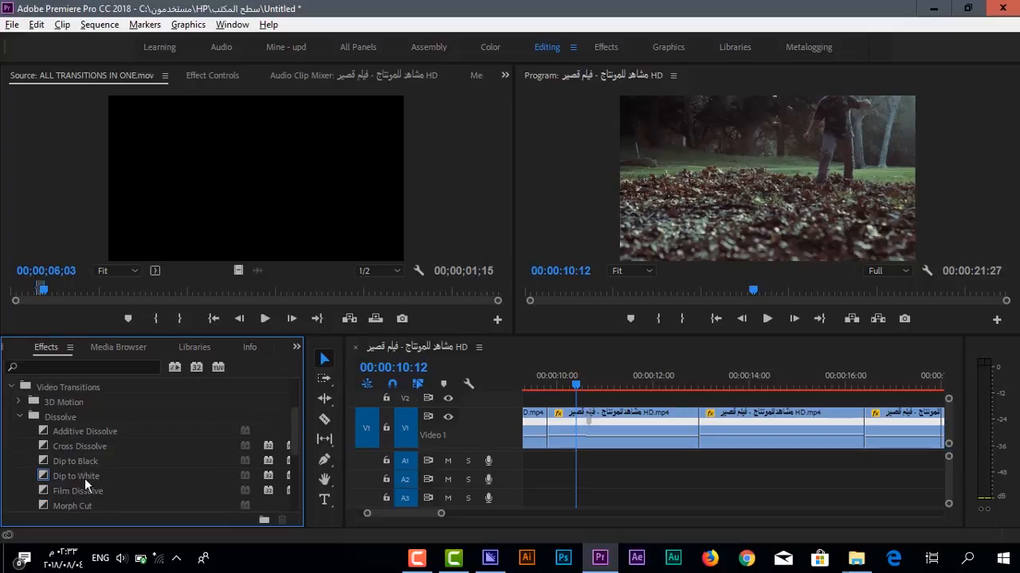
# Apply Dip to White to the cut between the second and third clips and move the playhead to 00:00:09:12
pyautogui.moveTo(84, 478); pyautogui.dragTo(410, 476)
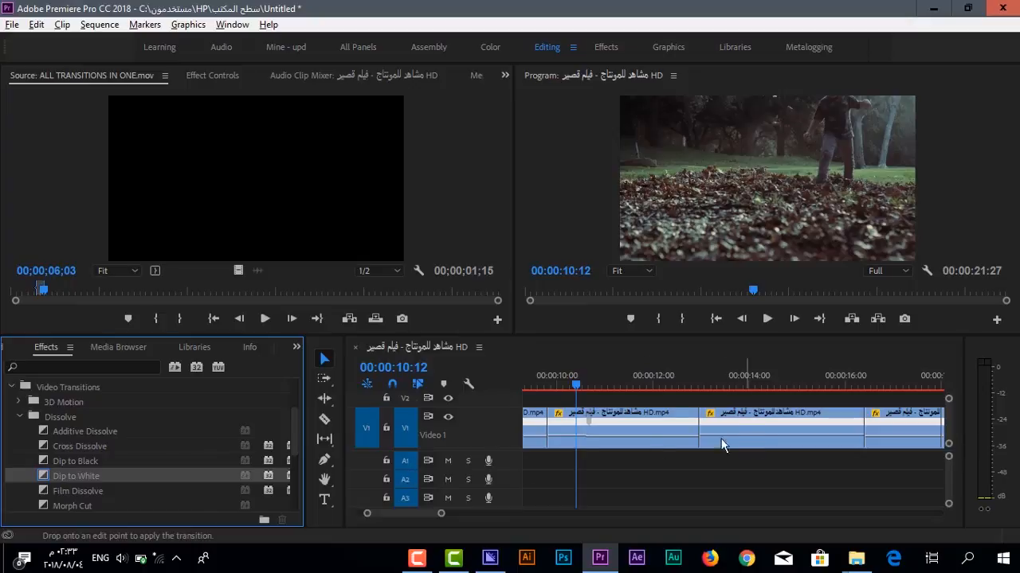
pyautogui.moveTo(723, 445); pyautogui.dragTo(834, 440)
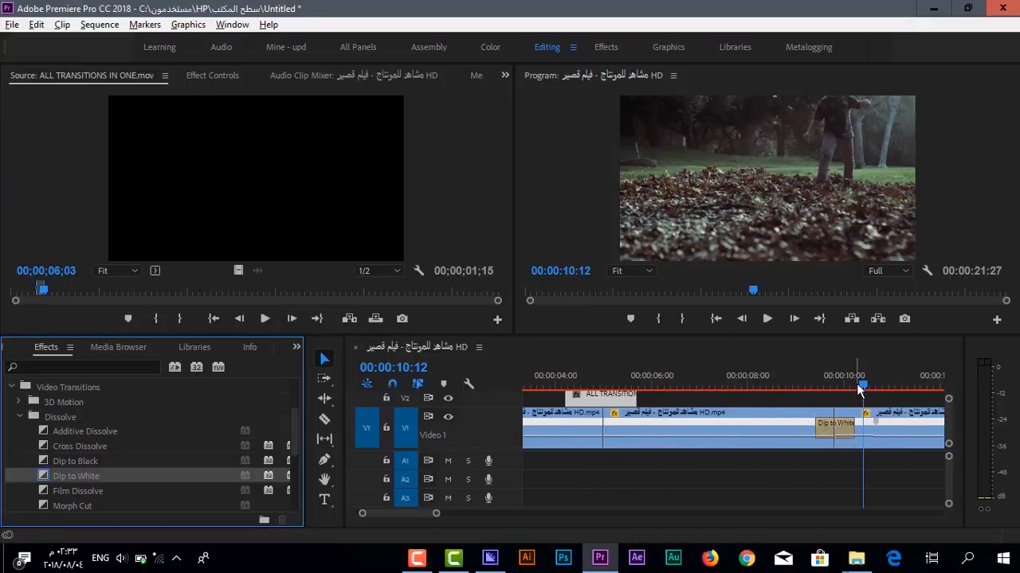
pyautogui.moveTo(859, 390); pyautogui.dragTo(814, 387)
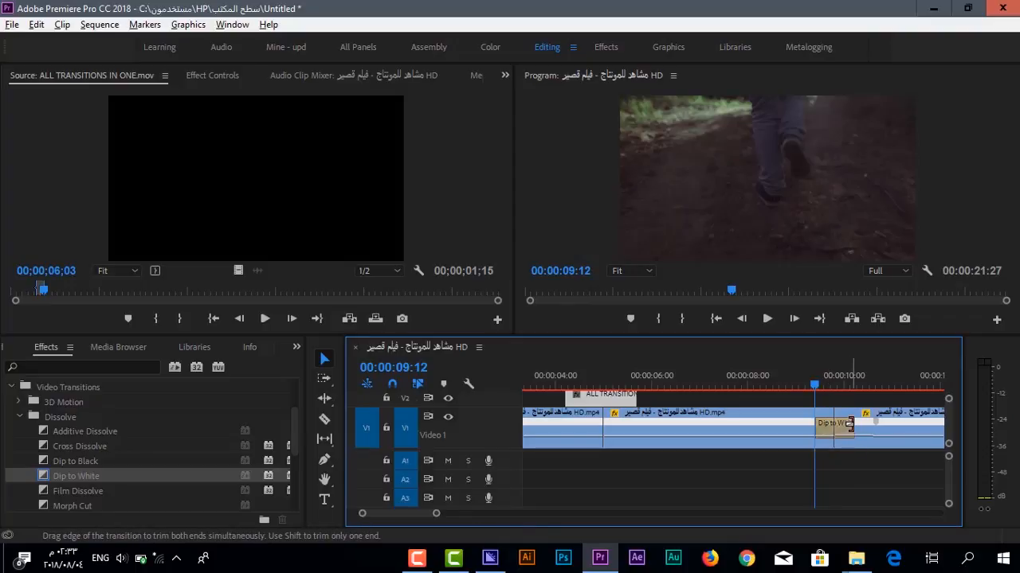
# Shorten the Dip to White transition between the second and third clips and play the sequence
pyautogui.moveTo(850, 424); pyautogui.dragTo(843, 426)
pyautogui.press('space')
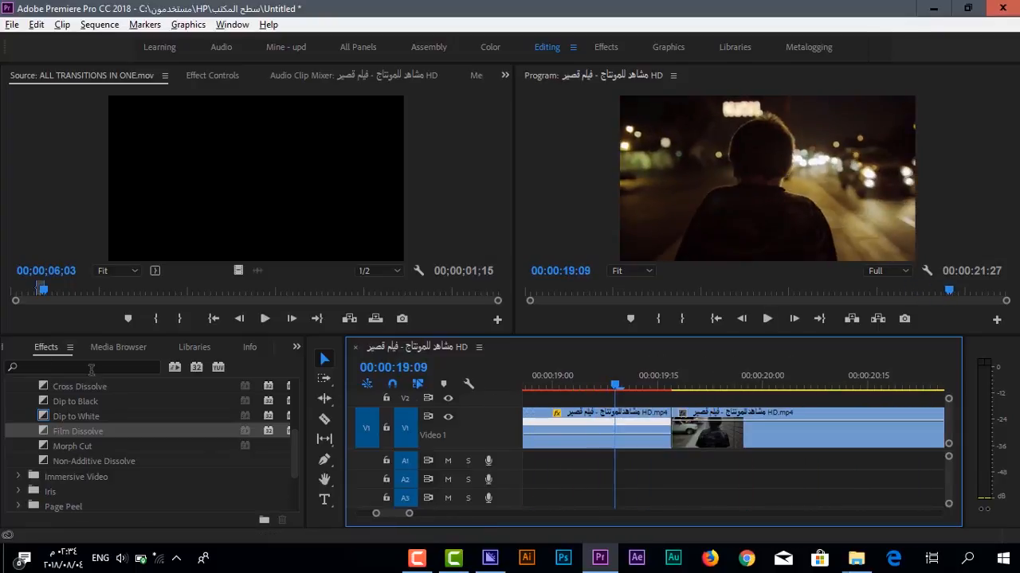
# Find the start of the blue horizontal bars transition in the source clip and mark the In point there
pyautogui.moveTo(48, 271); pyautogui.dragTo(91, 277)
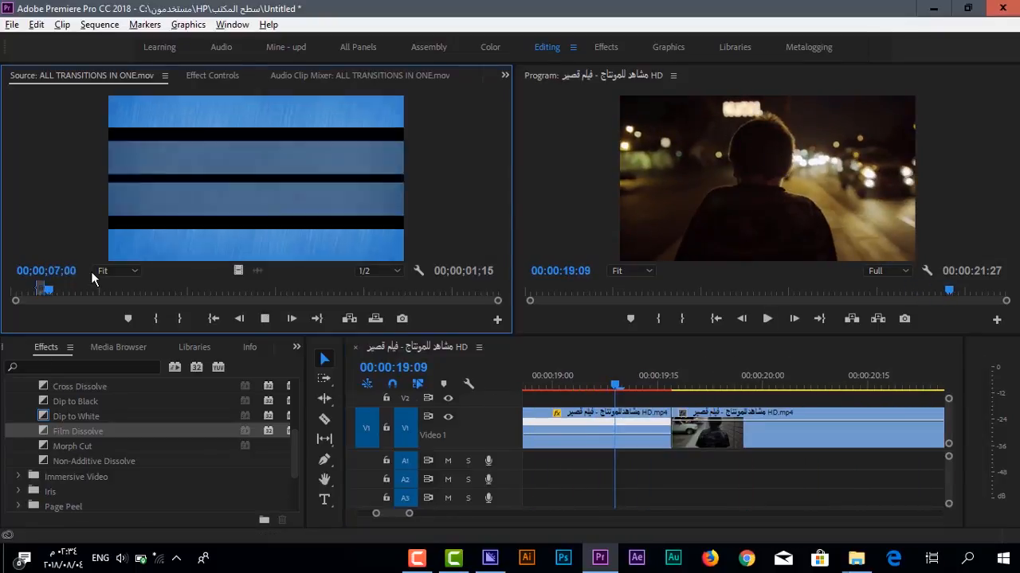
pyautogui.press('space')
pyautogui.press('Left')
pyautogui.press('Left')
pyautogui.press('Left')
pyautogui.press('Left')
pyautogui.press('Left')
pyautogui.press('Left')
pyautogui.press('Left')
pyautogui.press('Left')
pyautogui.press('Left')
pyautogui.press('Left')
pyautogui.press('Left')
pyautogui.press('Left')
pyautogui.press('Left')
pyautogui.press('Left')
pyautogui.press('Left')
pyautogui.press('Left')
pyautogui.press('Left')
pyautogui.press('Left')
pyautogui.press('Left')
pyautogui.press('Left')
pyautogui.press('i')
# Play the blue bars transition through and mark its Out point at 00;00;07;26, once it has left the frame
pyautogui.press('space')
pyautogui.press('space')
pyautogui.press('o')
# Place the marked blue bars transition on V2 at the cut before the last clip, expand that track, and preview the sequence
pyautogui.moveTo(239, 191); pyautogui.dragTo(673, 401)
pyautogui.scroll(-5, 573, 382)
pyautogui.moveTo(763, 400); pyautogui.dragTo(613, 410)
pyautogui.scroll(3, 561, 390)
pyautogui.doubleClick(486, 431)
pyautogui.doubleClick(486, 427)
pyautogui.rightClick(576, 403)
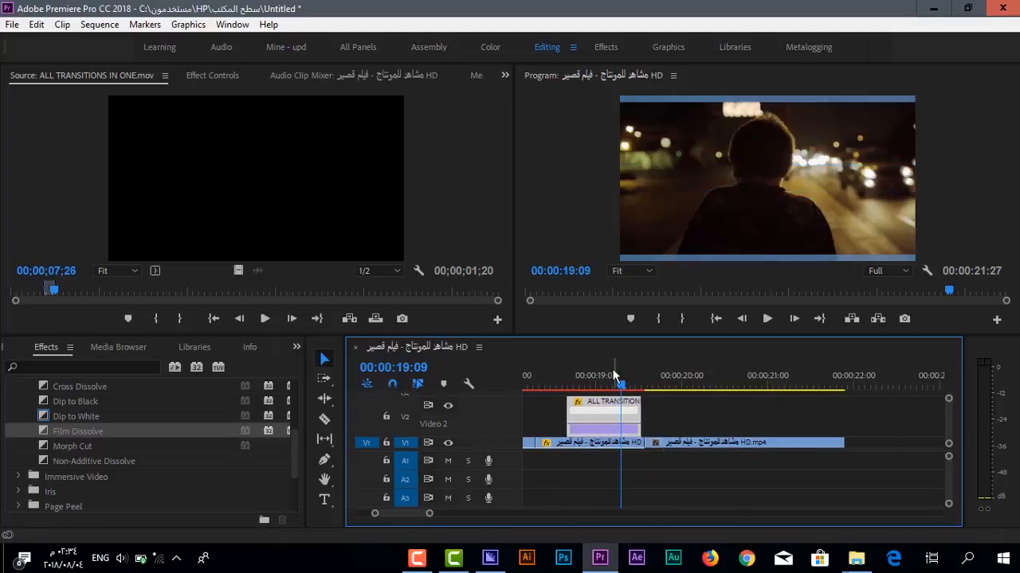
pyautogui.press('space')
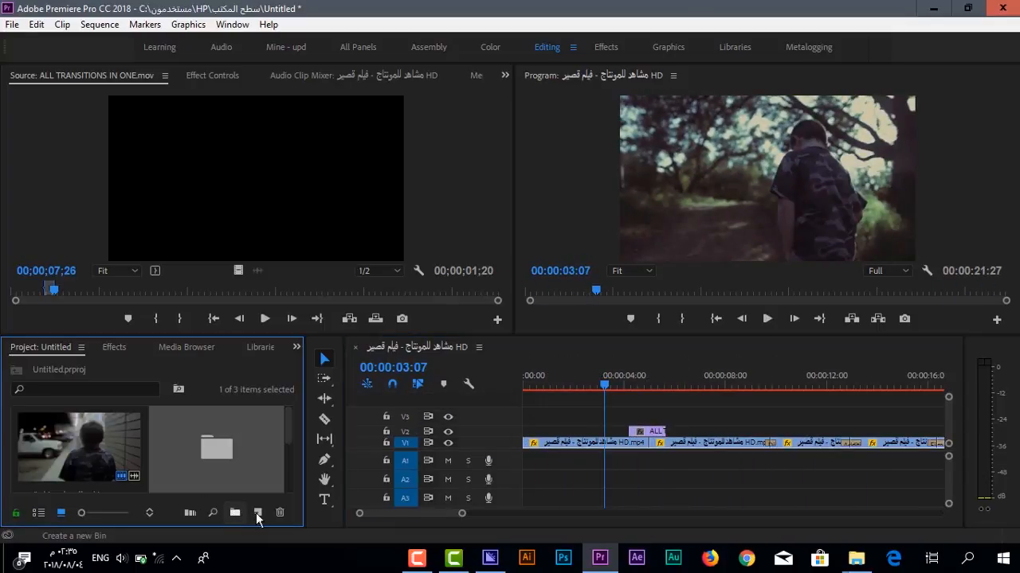
# Create a 1280 × 720 adjustment layer with a 29.97 fps timebase and square pixels
pyautogui.click(260, 512)
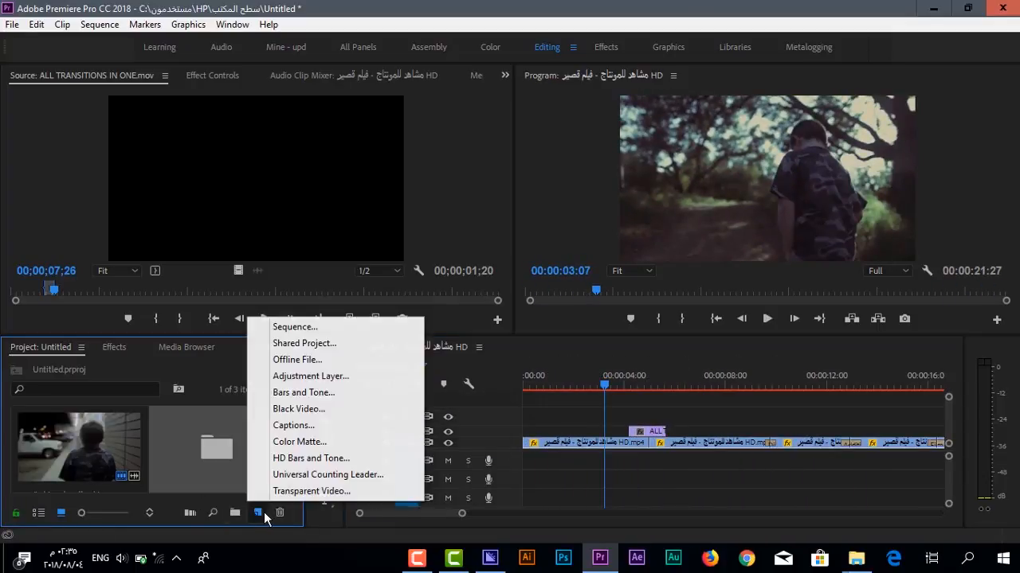
pyautogui.click(307, 376)
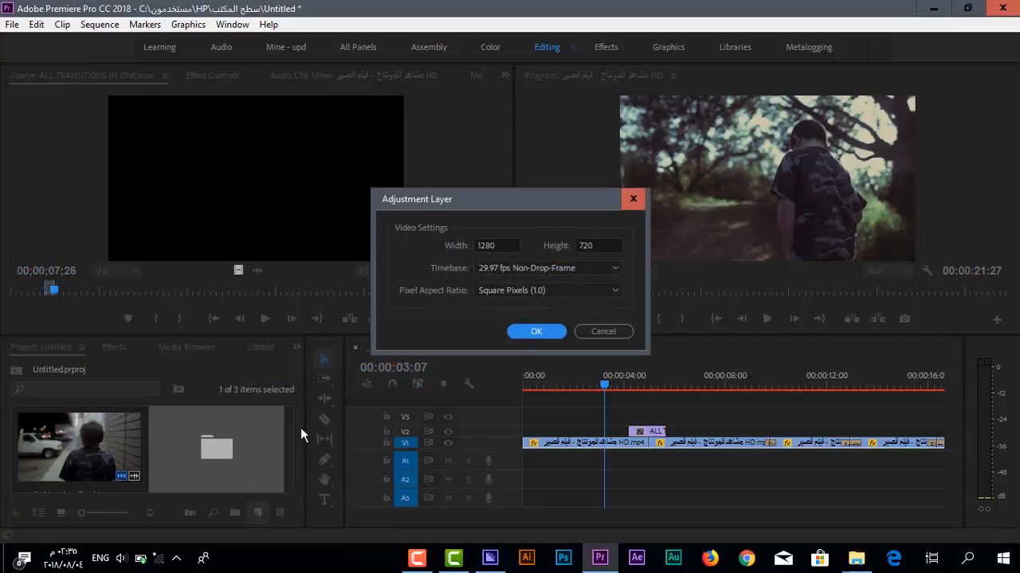
pyautogui.click(562, 334)
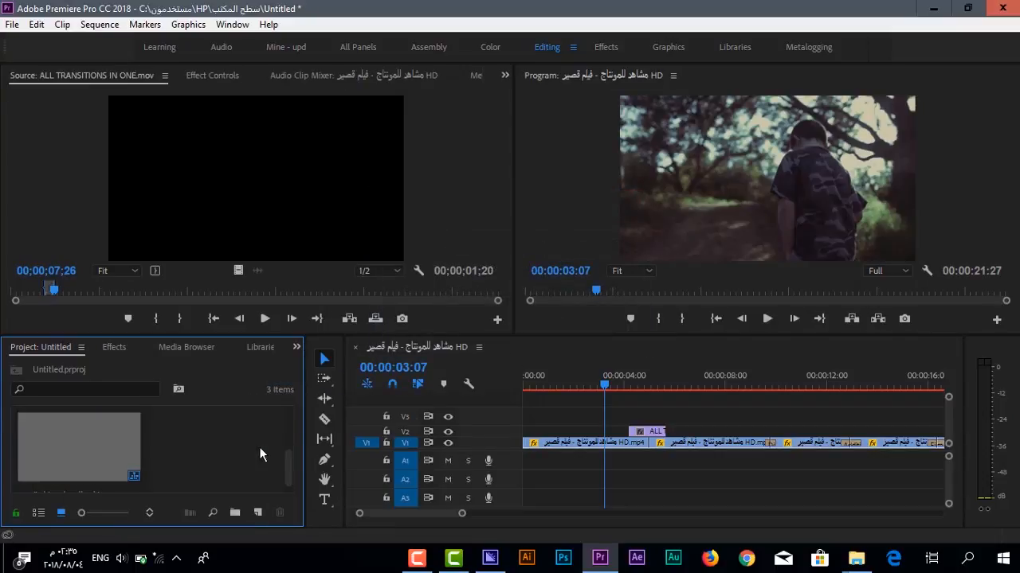
# Place the adjustment layer from the graphick bin at the start of V3 and extend it to the end of the sequence
pyautogui.doubleClick(217, 445)
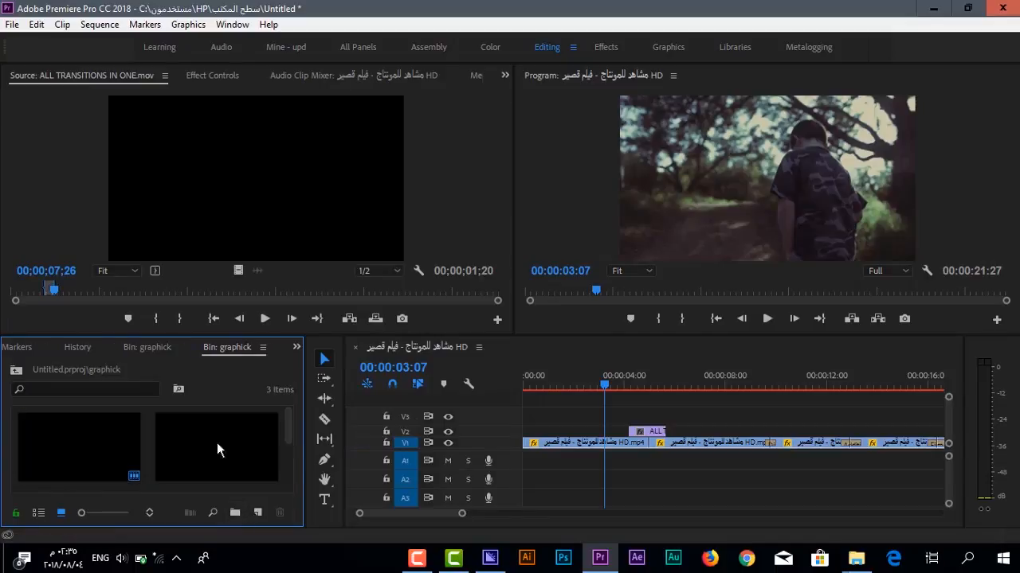
pyautogui.click(214, 444)
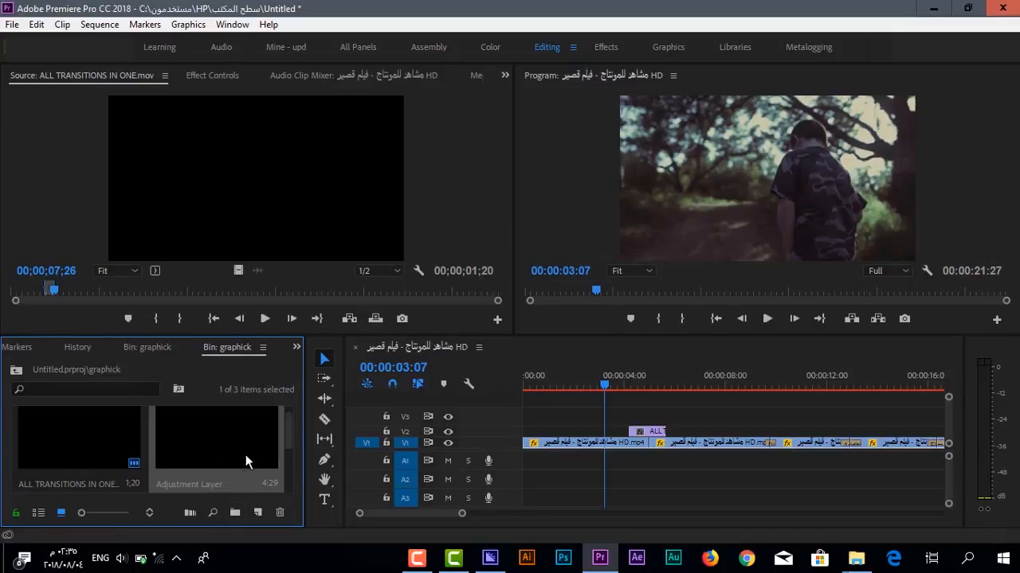
pyautogui.moveTo(231, 450); pyautogui.dragTo(487, 424)
pyautogui.scroll(-7, 725, 433)
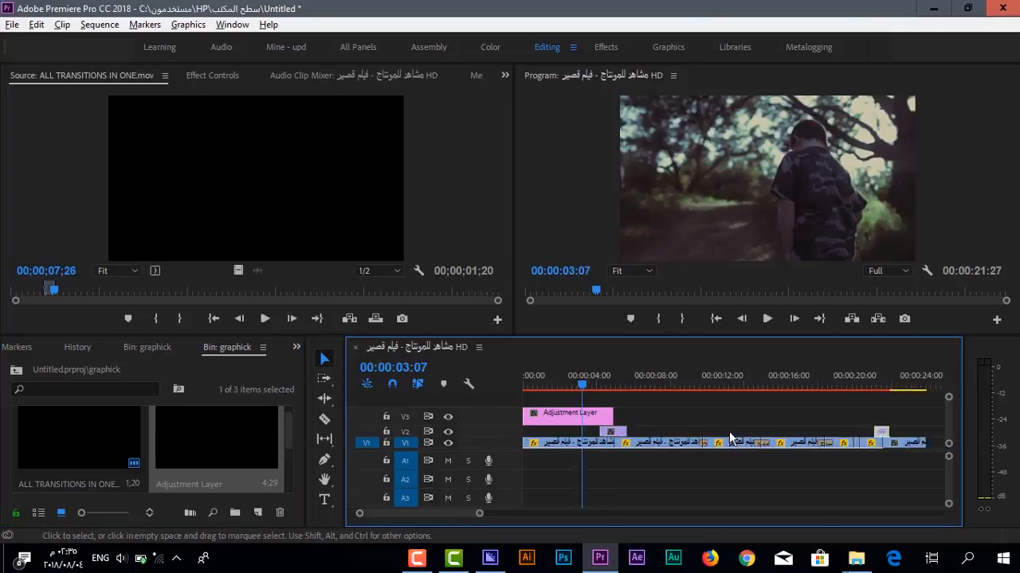
pyautogui.moveTo(581, 416); pyautogui.dragTo(786, 416)
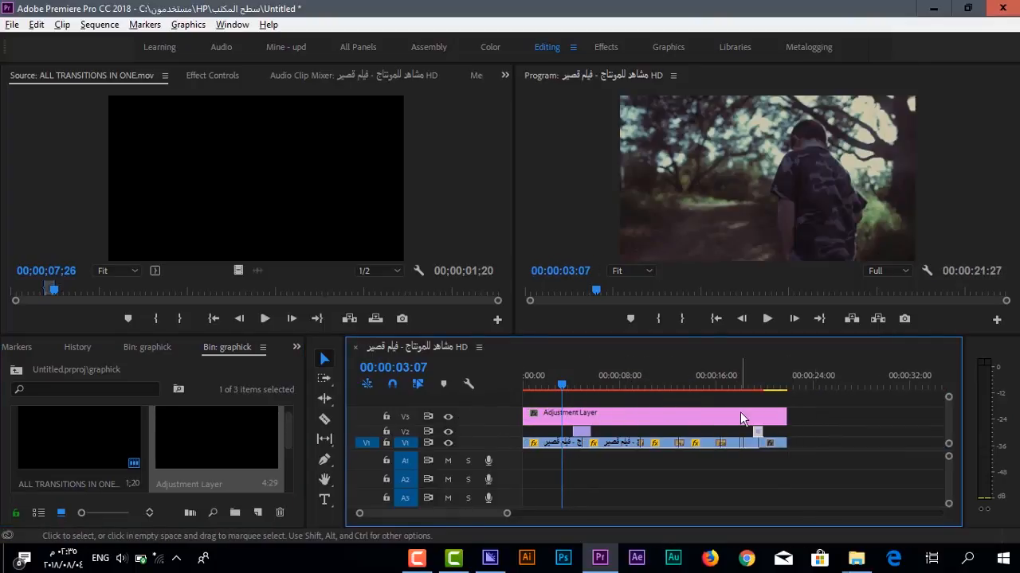
# At 00:00:02:07, shape the V3 adjustment layer's RGB curve into a gentle S with lowered shadows and raised highlights in Lumetri Color
pyautogui.click(584, 419)
pyautogui.moveTo(569, 385)
pyautogui.mouseDown()
pyautogui.moveTo(611, 394)
pyautogui.moveTo(550, 390)
pyautogui.mouseUp()
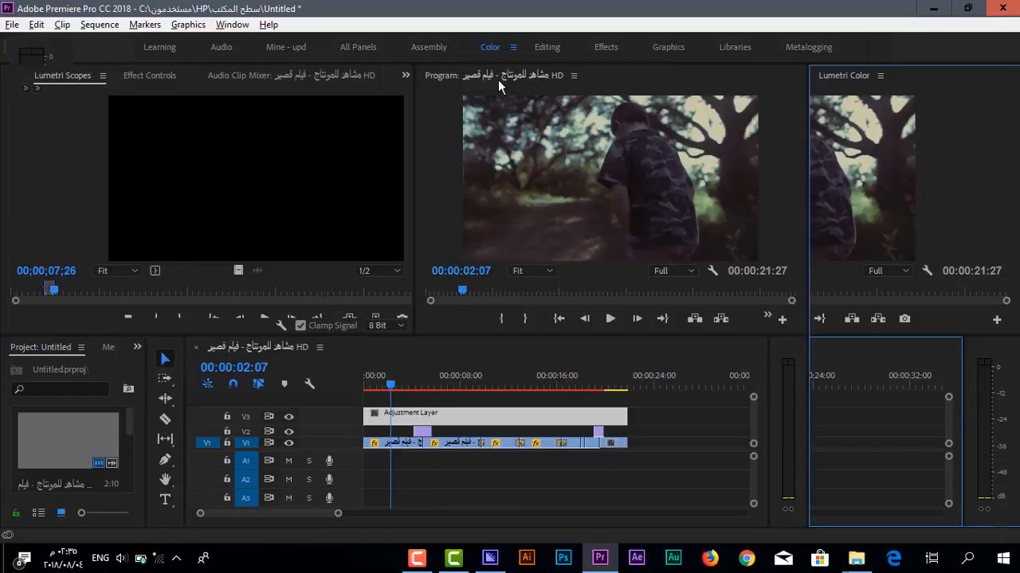
pyautogui.scroll(-4, 946, 269)
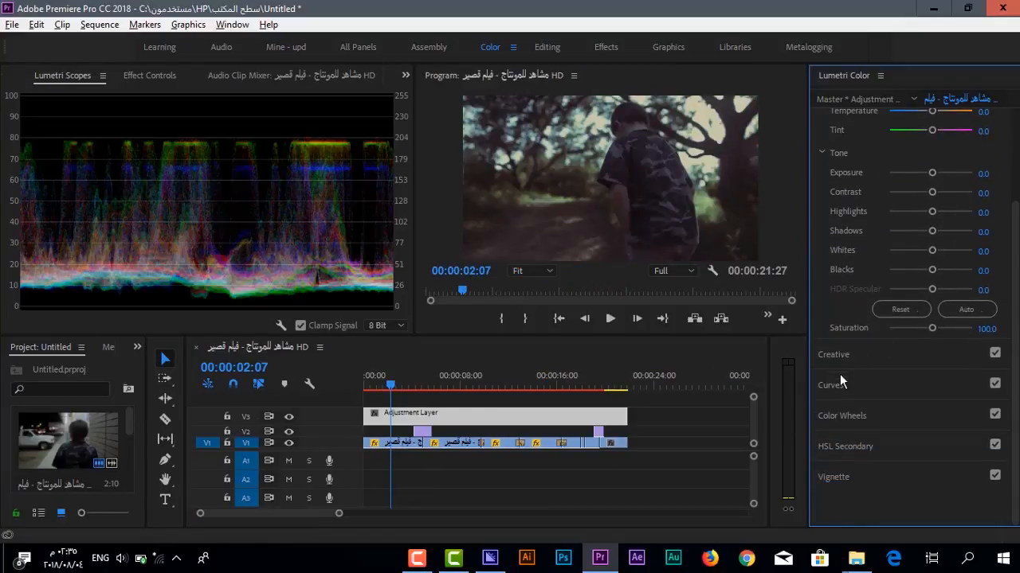
pyautogui.click(840, 384)
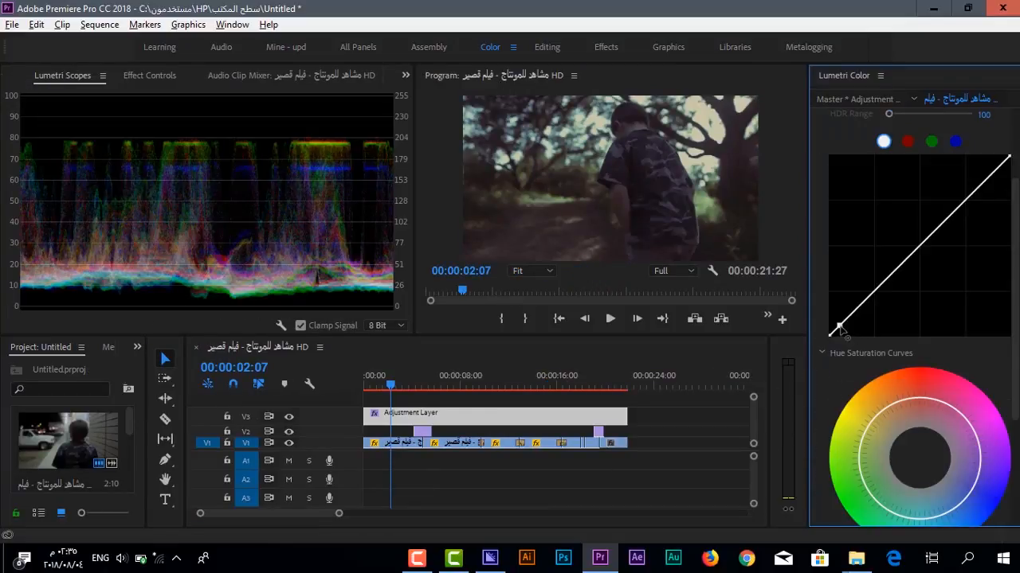
pyautogui.moveTo(840, 328); pyautogui.dragTo(841, 329)
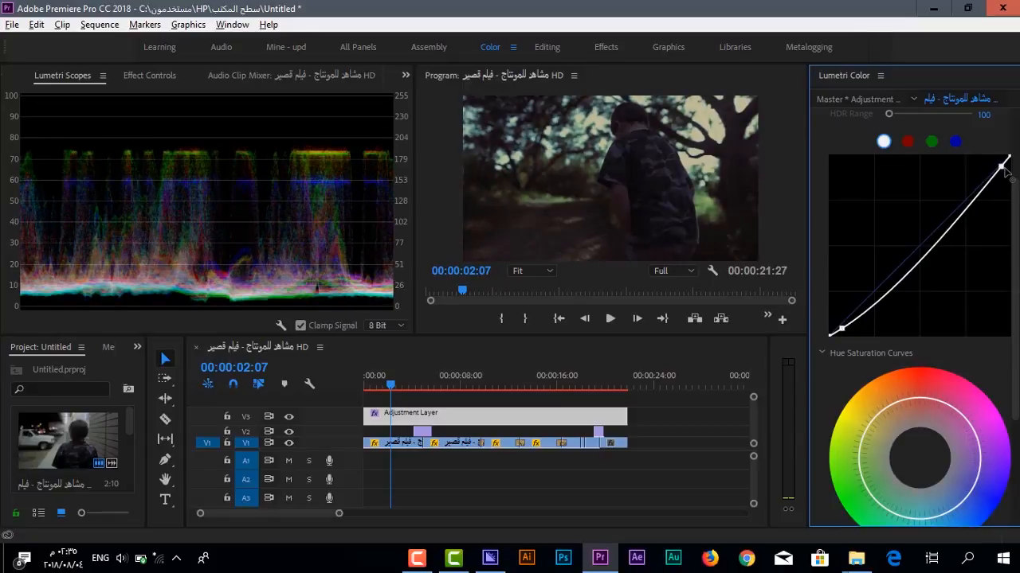
pyautogui.moveTo(1001, 163); pyautogui.dragTo(998, 160)
pyautogui.scroll(3, 866, 190)
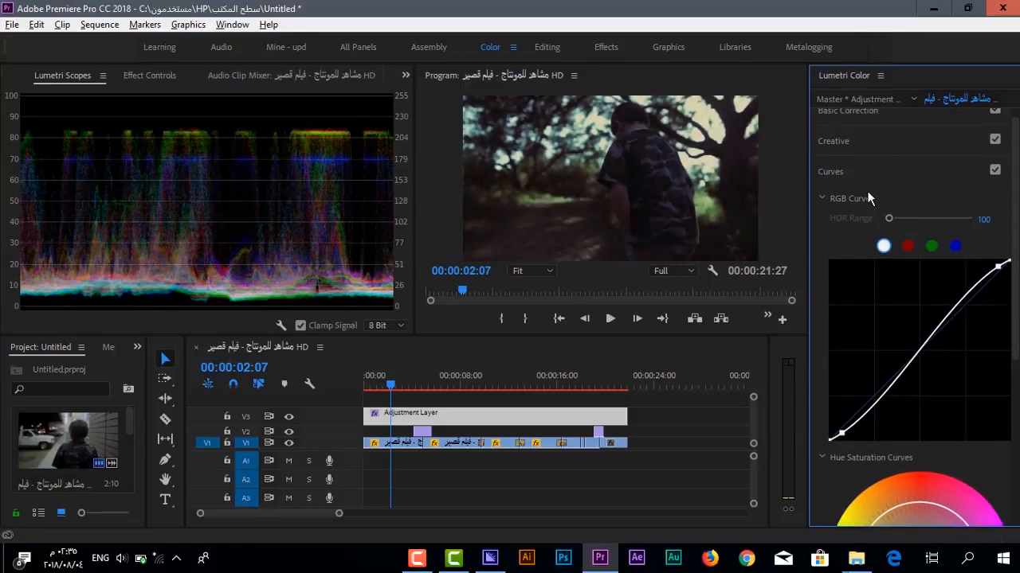
# Set the grade's creative vibrance to about 35.7 and saturation to 133.9, with highlights 30.4, shadows -12.5, whites 19.6 and blacks -12.5
pyautogui.click(847, 155)
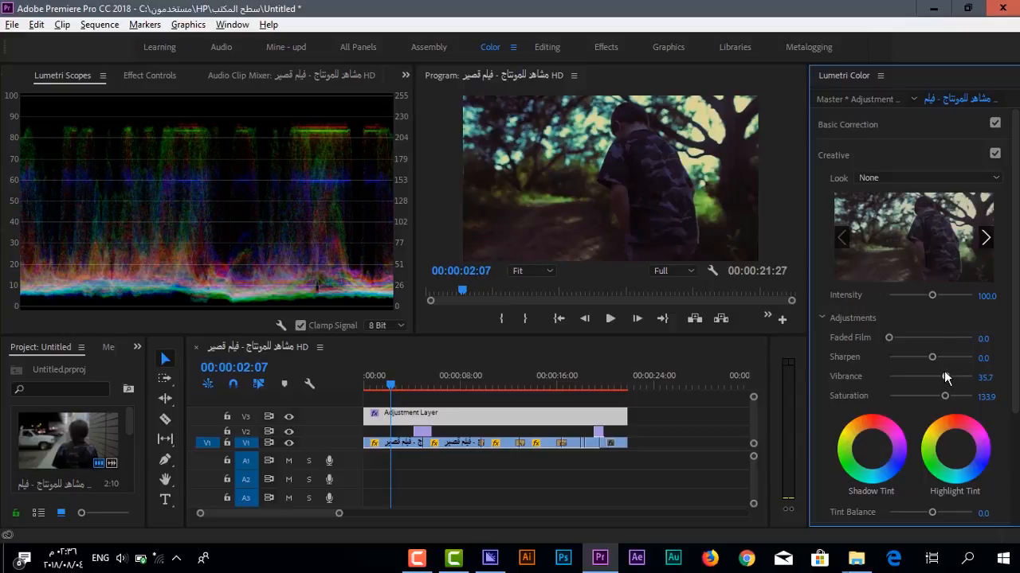
pyautogui.click(874, 126)
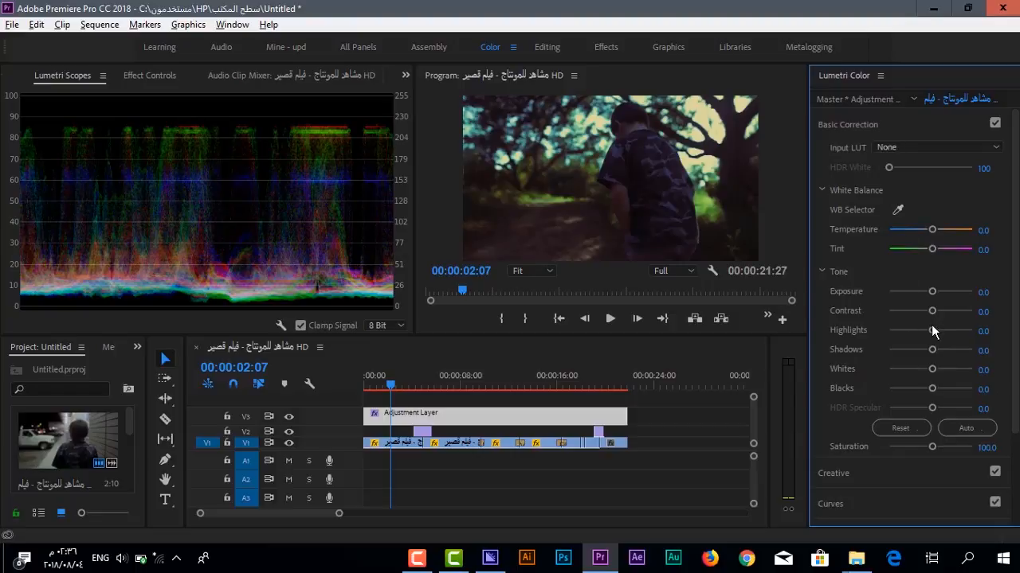
pyautogui.moveTo(934, 337); pyautogui.dragTo(921, 353)
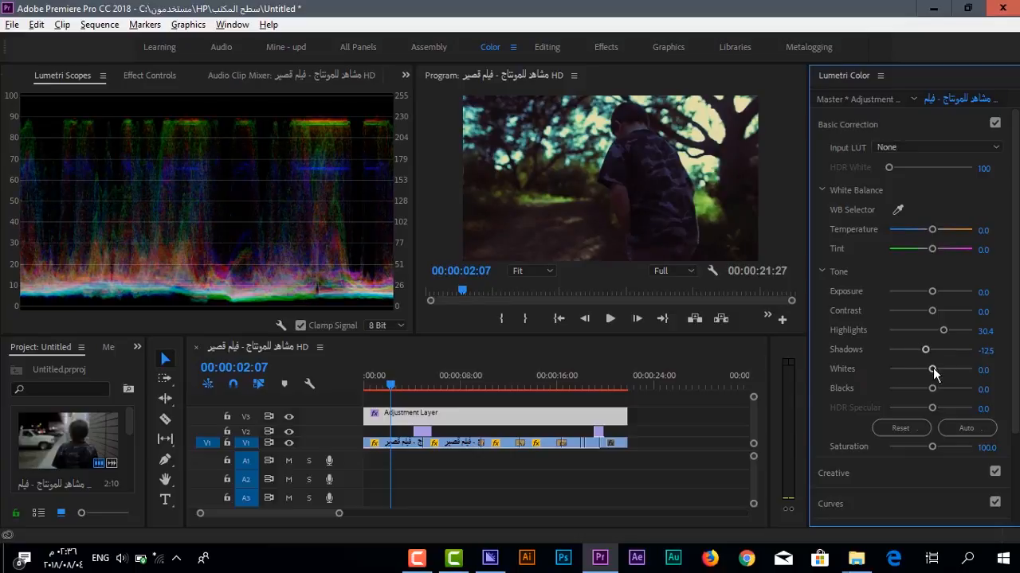
pyautogui.moveTo(935, 375); pyautogui.dragTo(925, 387)
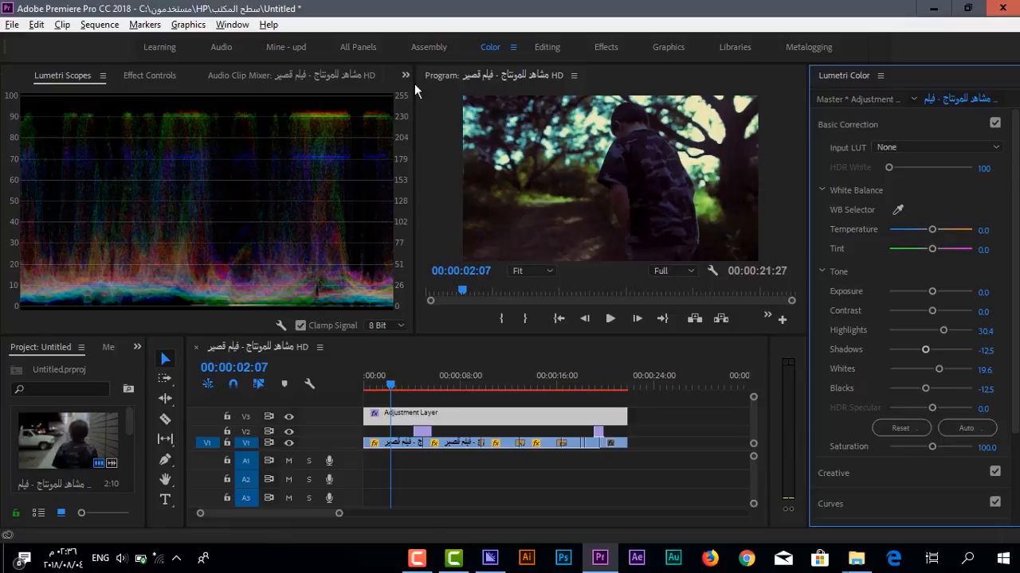
# Return to the Editing workspace and create a second 1280 × 720 adjustment layer at 29.97 fps in the project root
pyautogui.hotkey('alt', 'shift', '0')
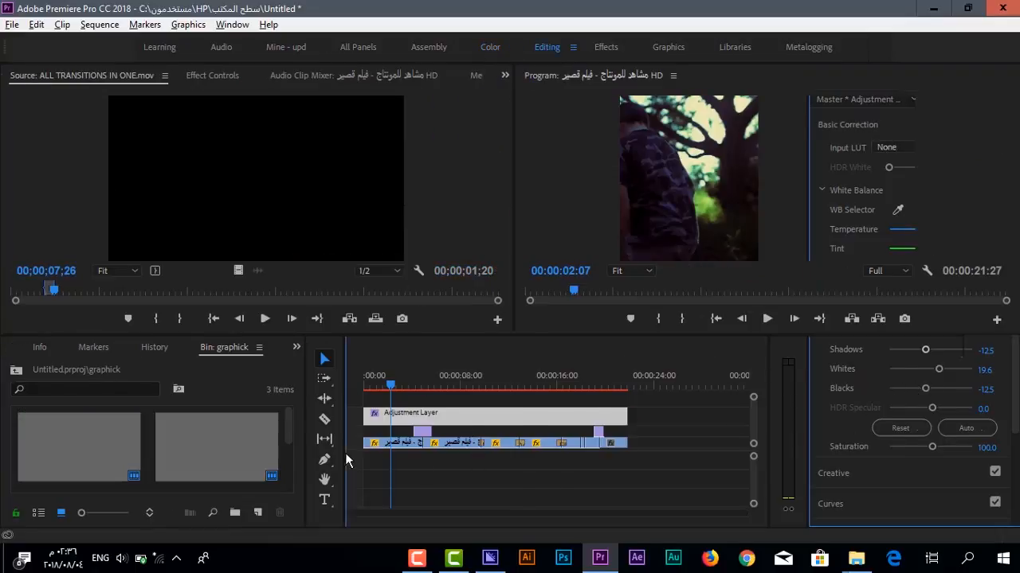
pyautogui.scroll(-1, 505, 417)
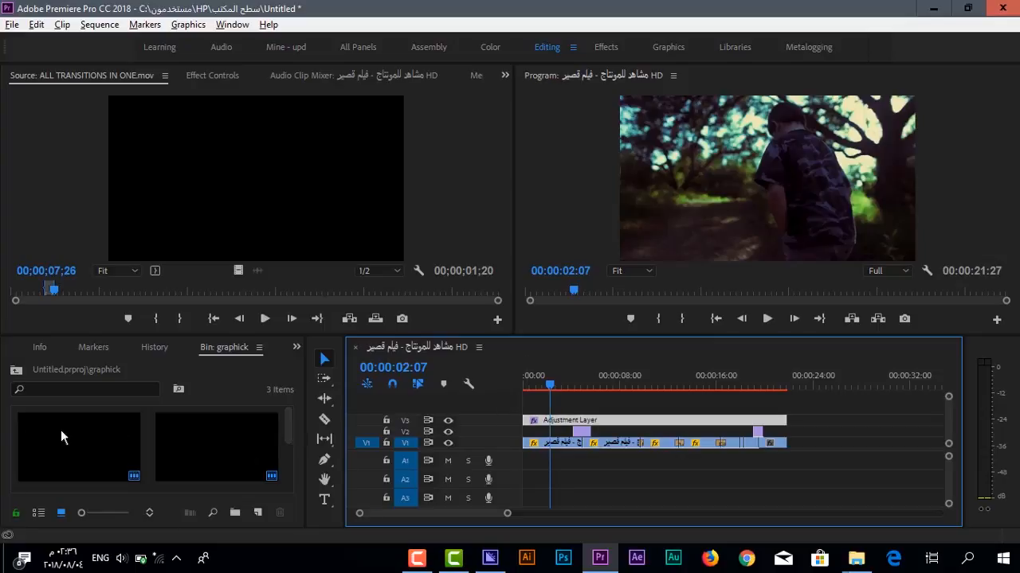
pyautogui.scroll(5, 25, 348)
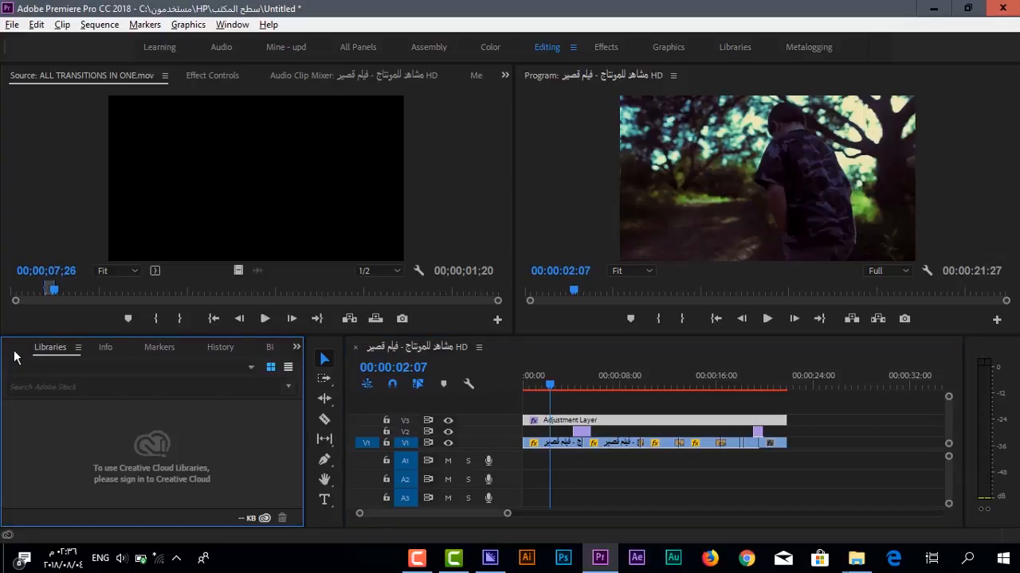
pyautogui.scroll(2, 11, 350)
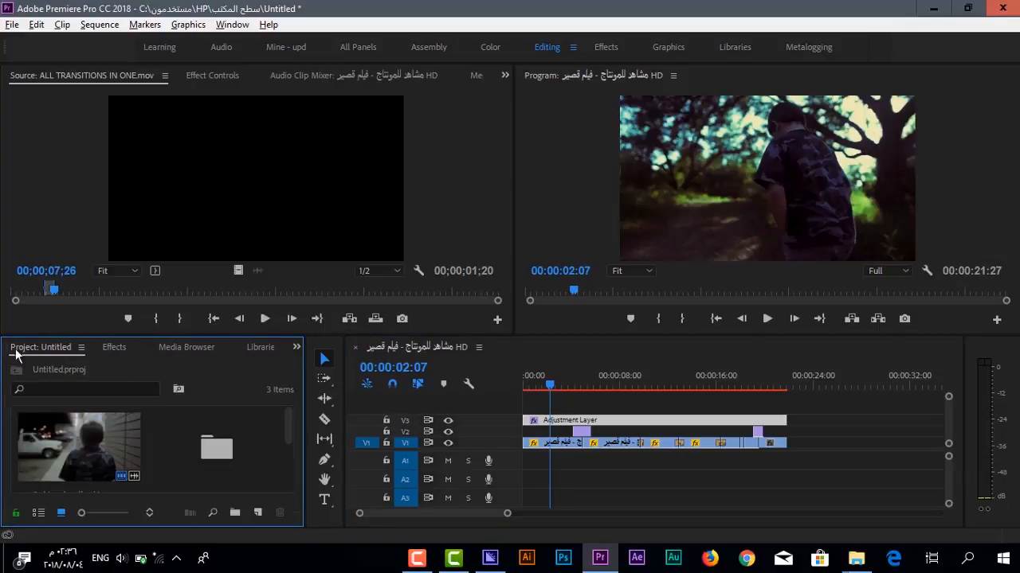
pyautogui.click(256, 514)
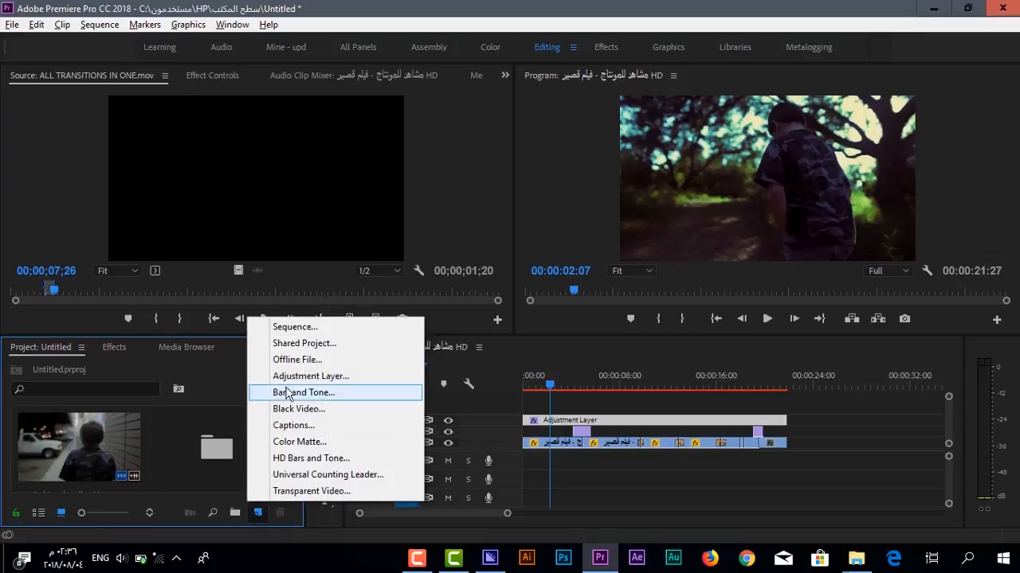
pyautogui.click(303, 377)
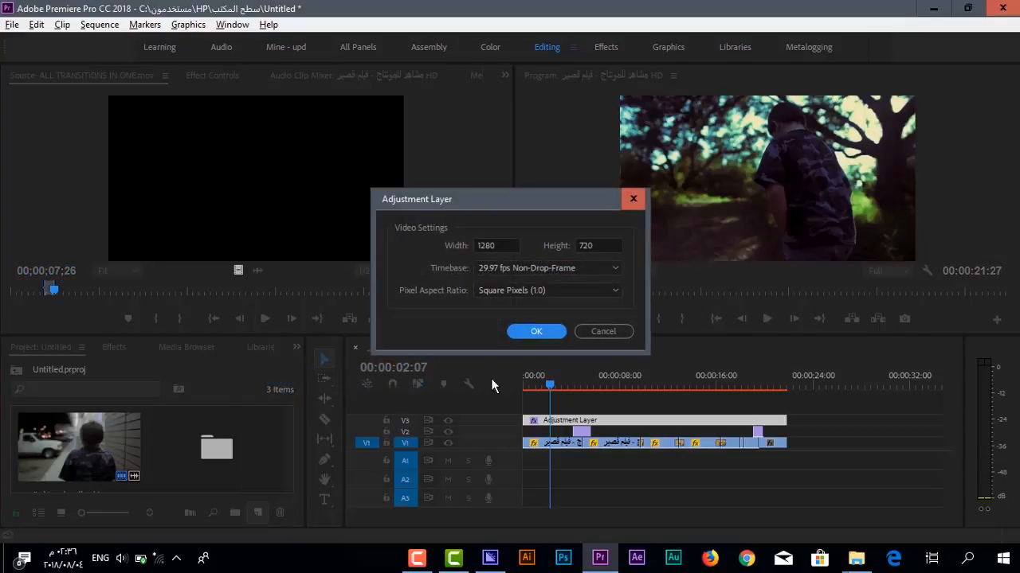
pyautogui.click(517, 332)
# Place the new adjustment layer on V4 from the sequence start and extend it to the end of the sequence
pyautogui.moveTo(244, 439); pyautogui.dragTo(551, 403)
pyautogui.moveTo(644, 412); pyautogui.dragTo(786, 404)
pyautogui.click(590, 407)
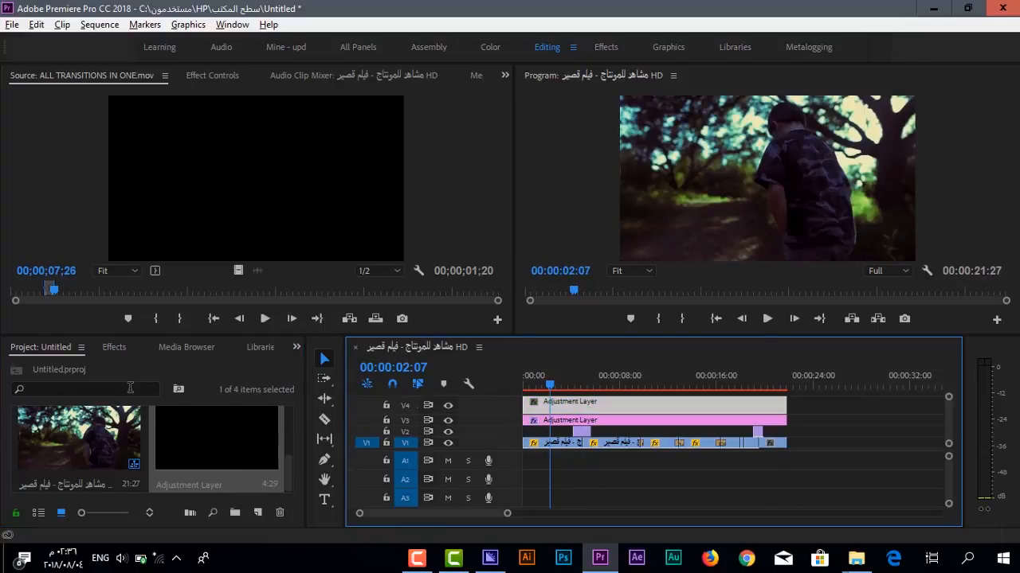
# Search the effects library for crop and apply the Crop effect to the V4 adjustment layer
pyautogui.click(115, 349)
pyautogui.click(128, 368)
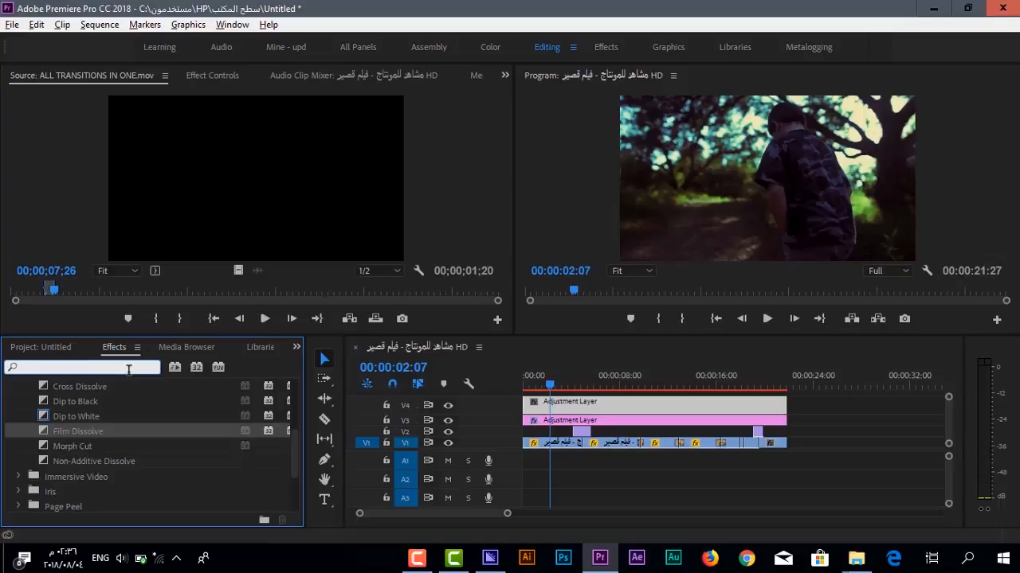
pyautogui.write('cro')
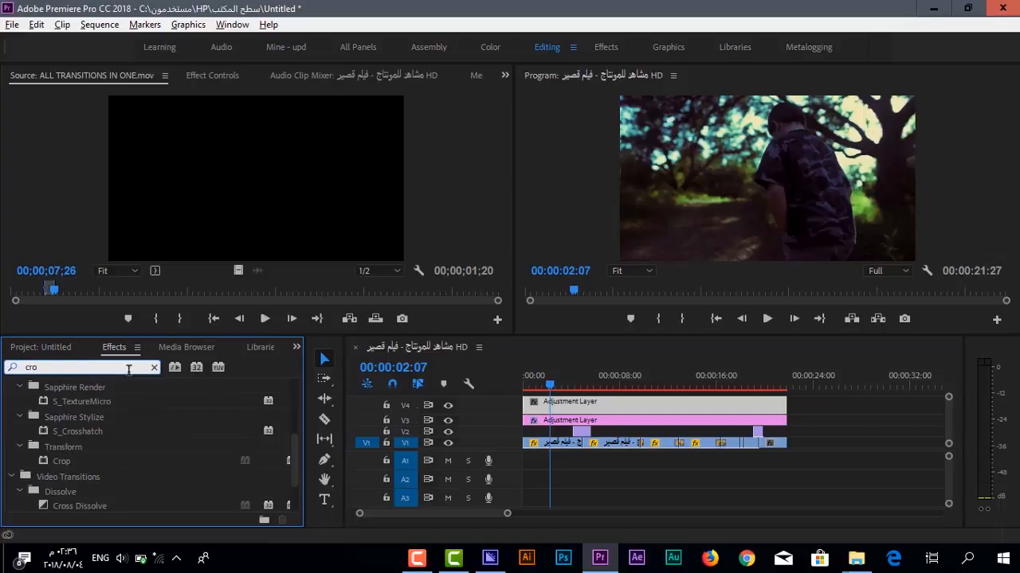
pyautogui.write('p')
pyautogui.moveTo(120, 477); pyautogui.dragTo(575, 408)
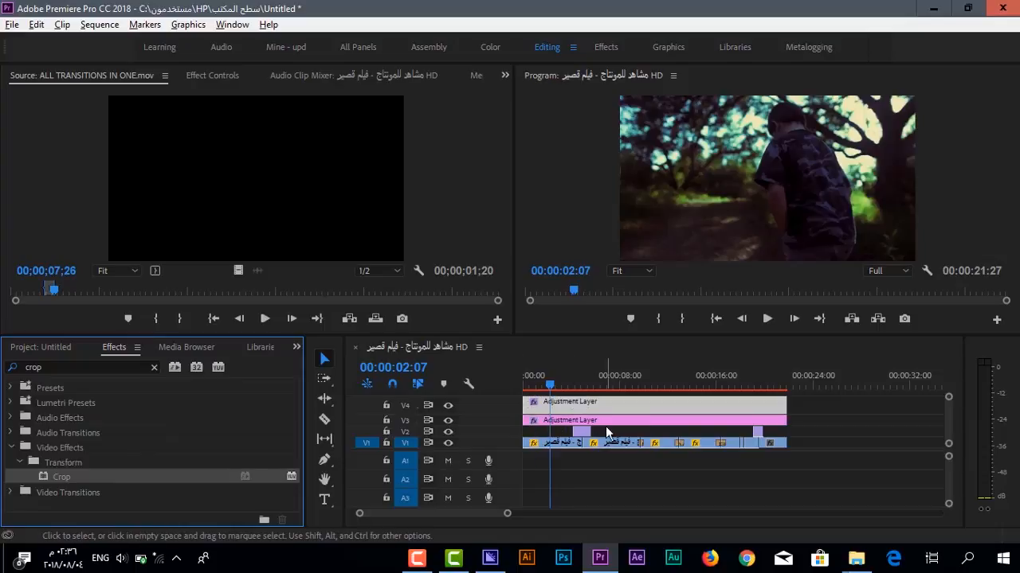
# Set the Crop effect's Top and Bottom values to 13% each to create cinematic black bars
pyautogui.click(201, 77)
pyautogui.scroll(-5, 272, 245)
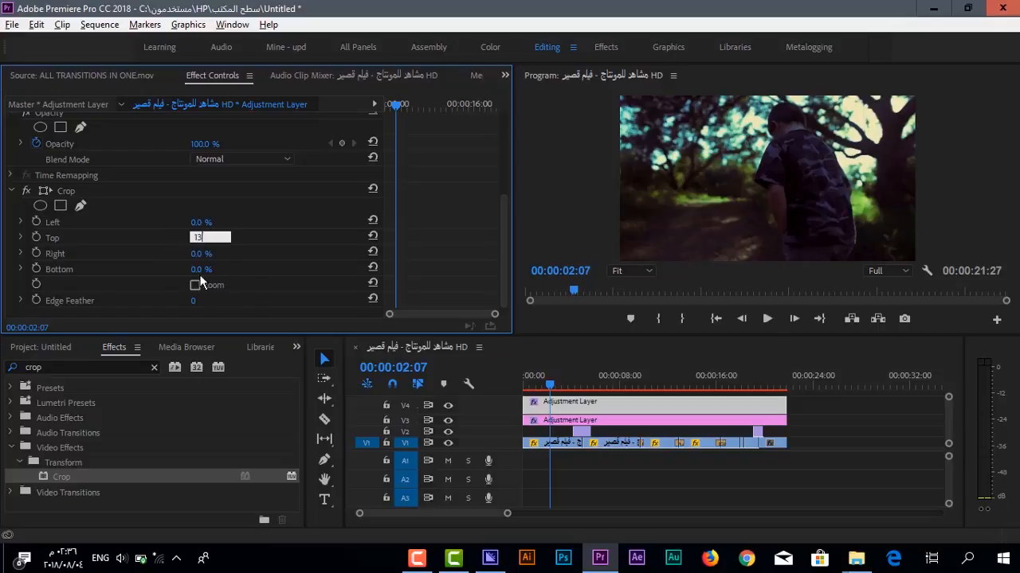
pyautogui.press('Return')
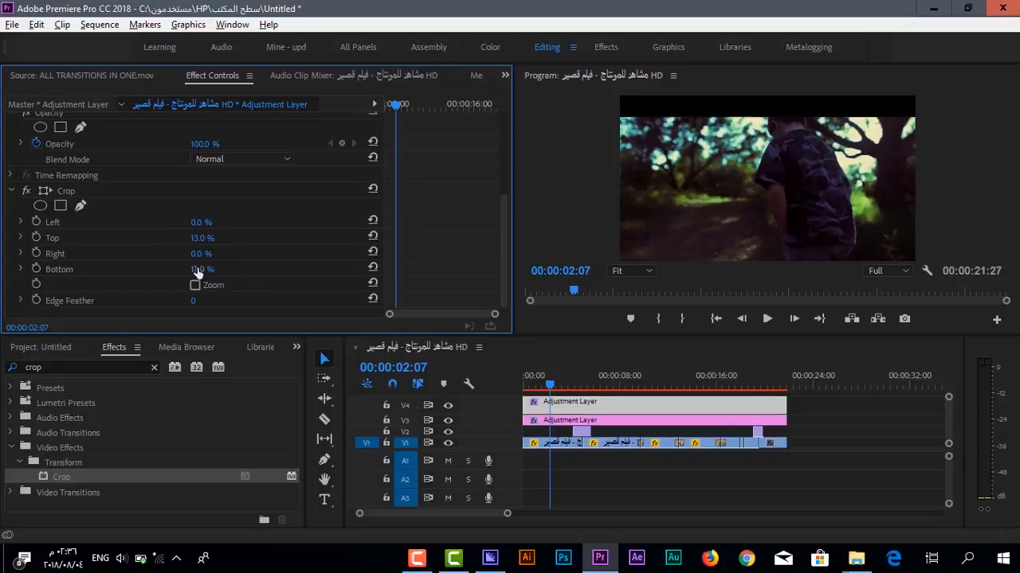
pyautogui.moveTo(198, 273); pyautogui.dragTo(209, 269)
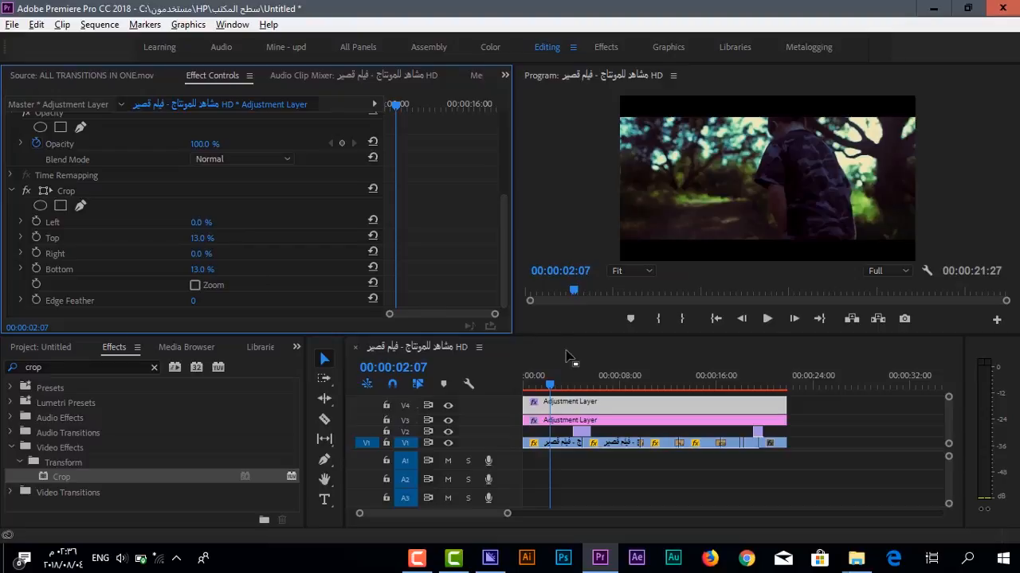
# Collapse the V4 track and play the whole sequence from the start in the enlarged Program monitor, restoring the layout at the end
pyautogui.doubleClick(492, 411)
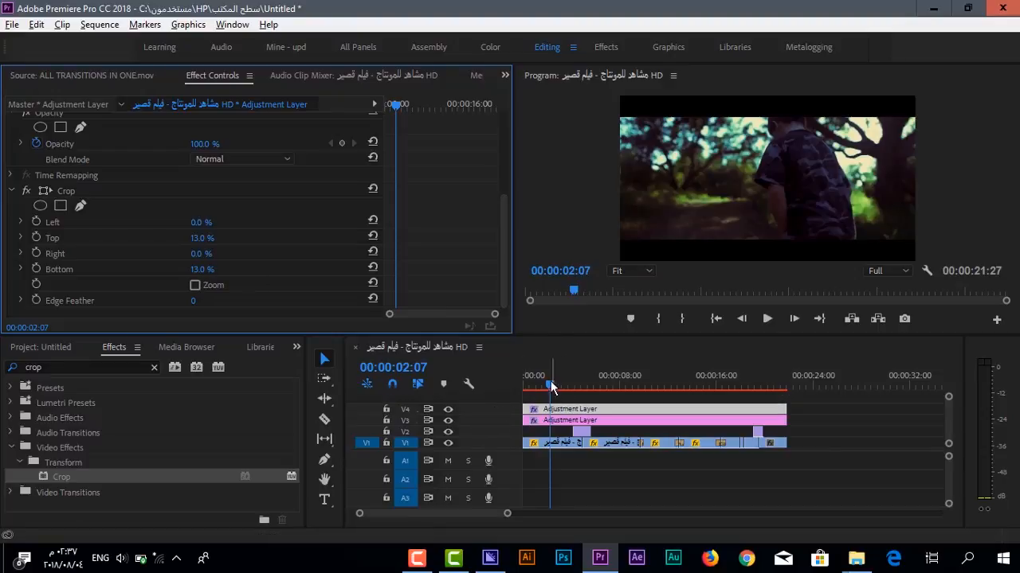
pyautogui.moveTo(552, 387); pyautogui.dragTo(481, 399)
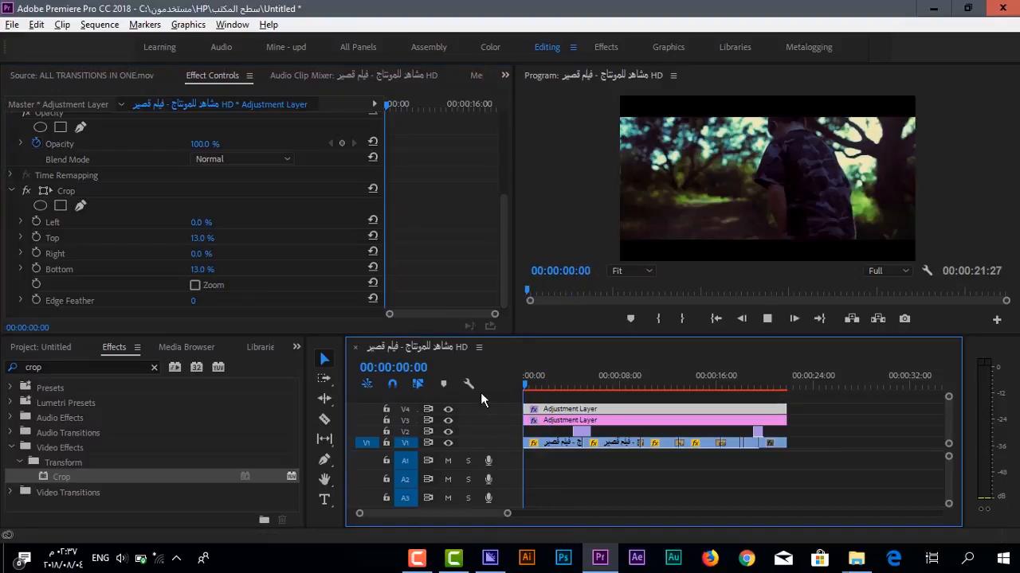
pyautogui.press('space')
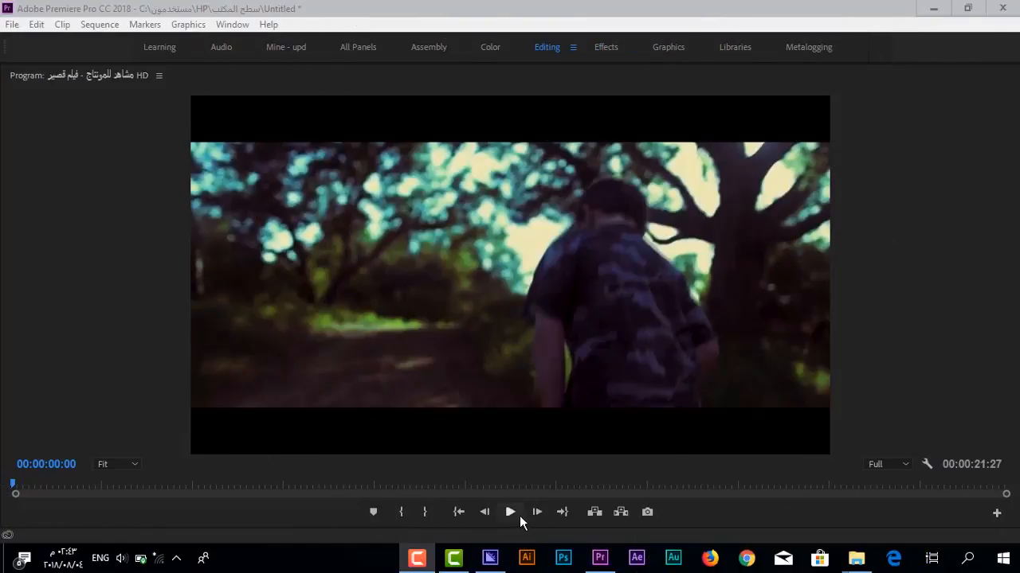
pyautogui.click(513, 513)
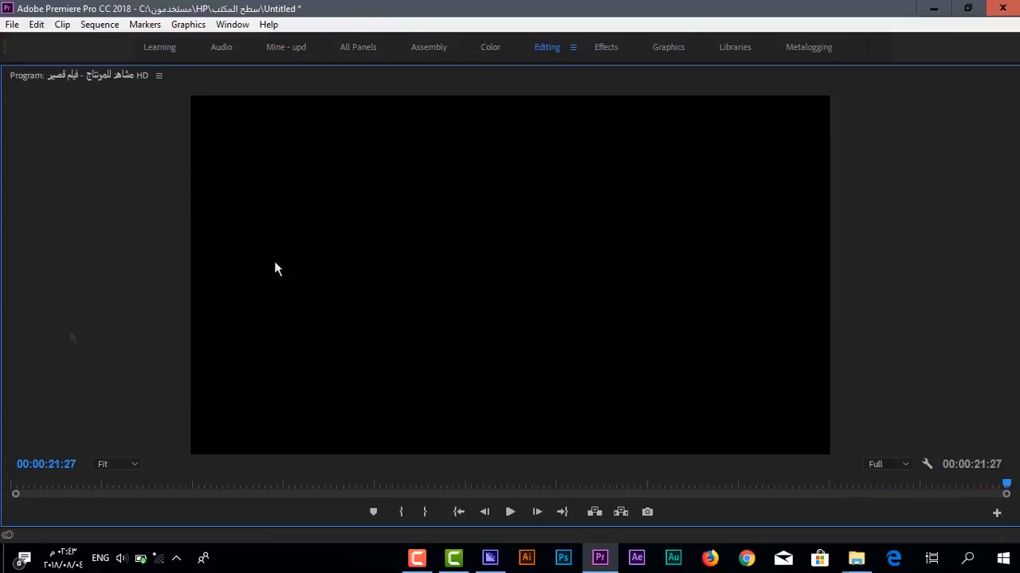
pyautogui.press('`')
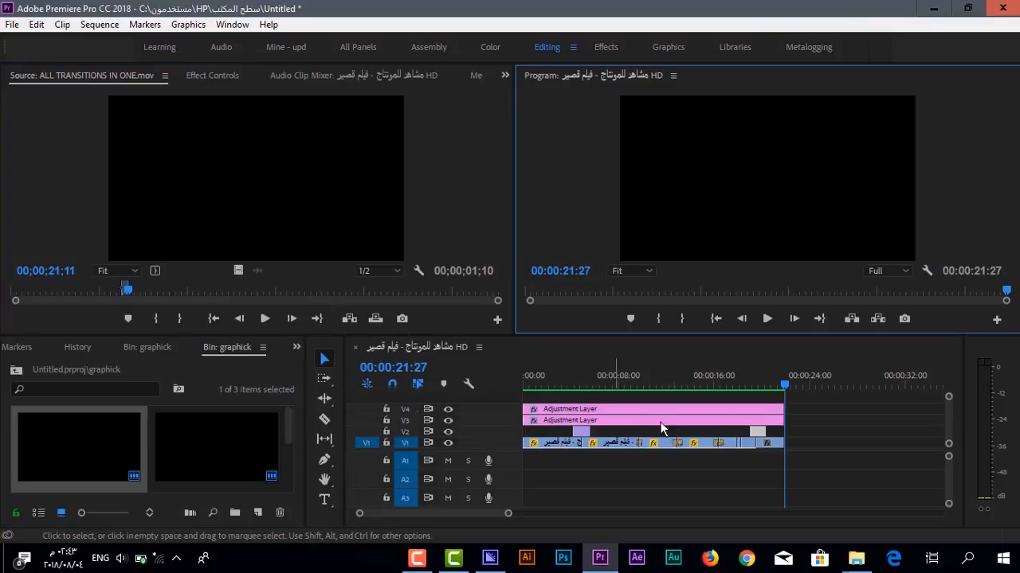